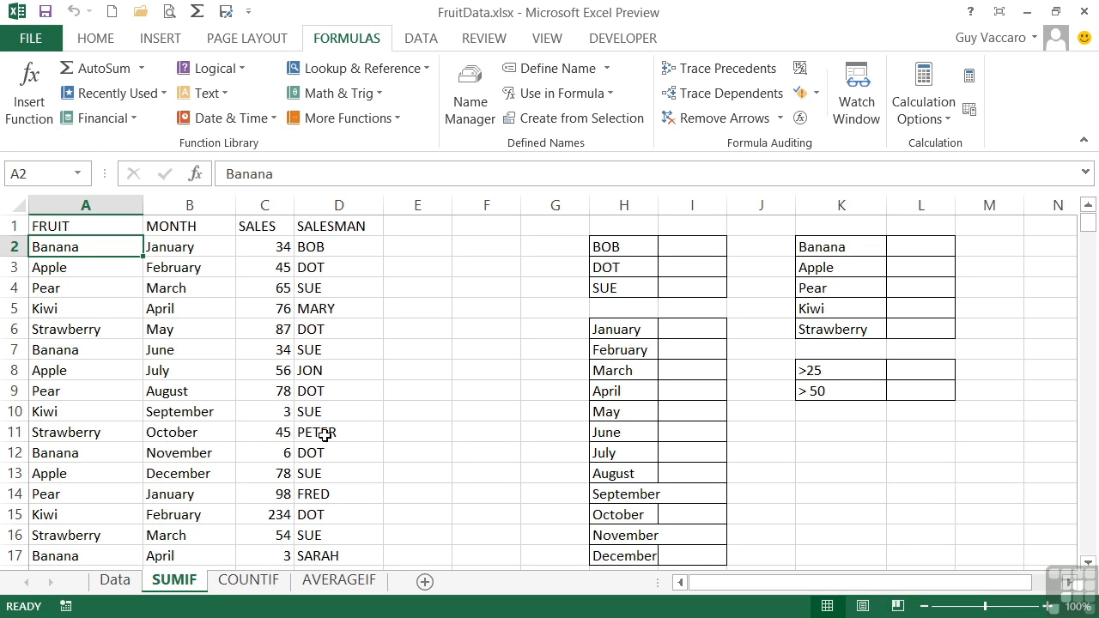
Widen column H slightly so the longest month names fit in their cells
scroll(325, 434, "down", 10)
scroll(325, 435, "up", 10)
left_click_drag(658, 205, 665, 205)
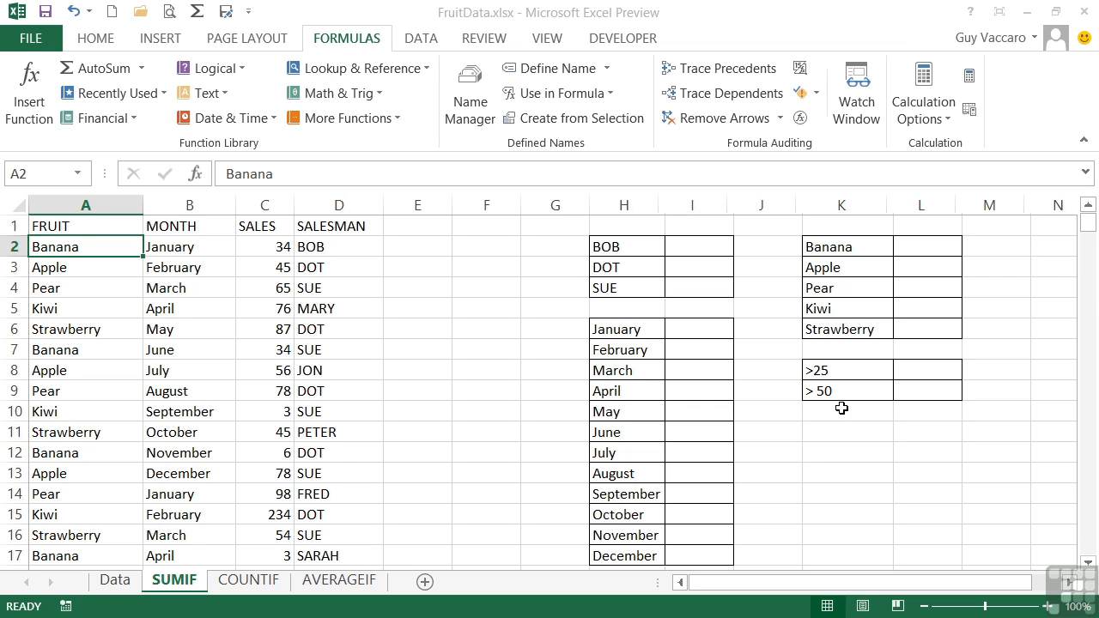
Enter =SUMIF(sales,">25") in L8 to total all sales above 25
left_click(908, 370)
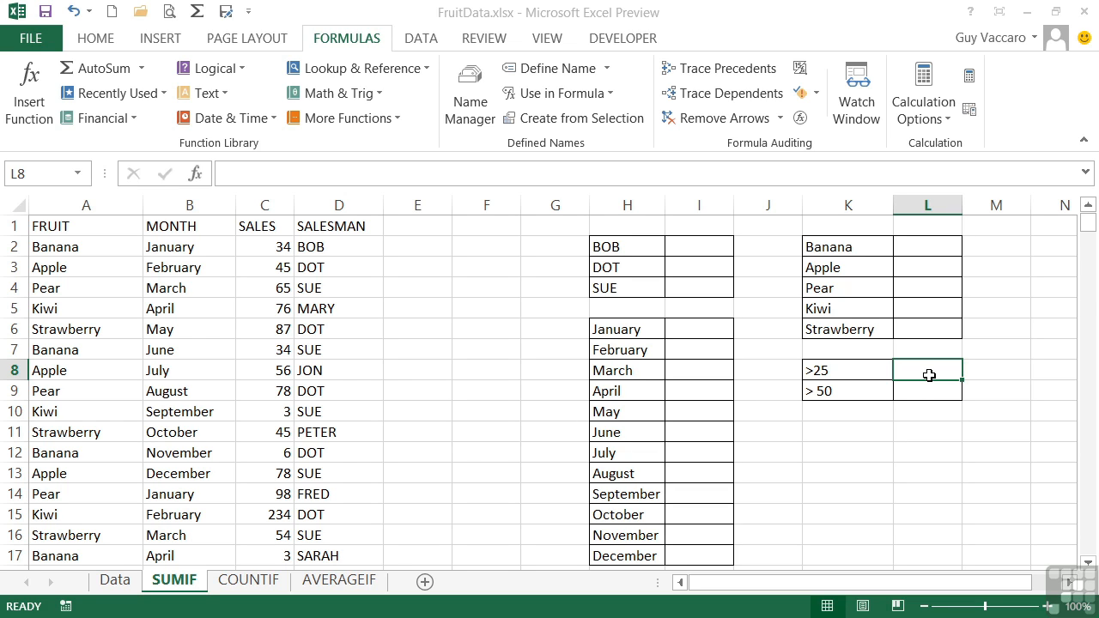
type("=")
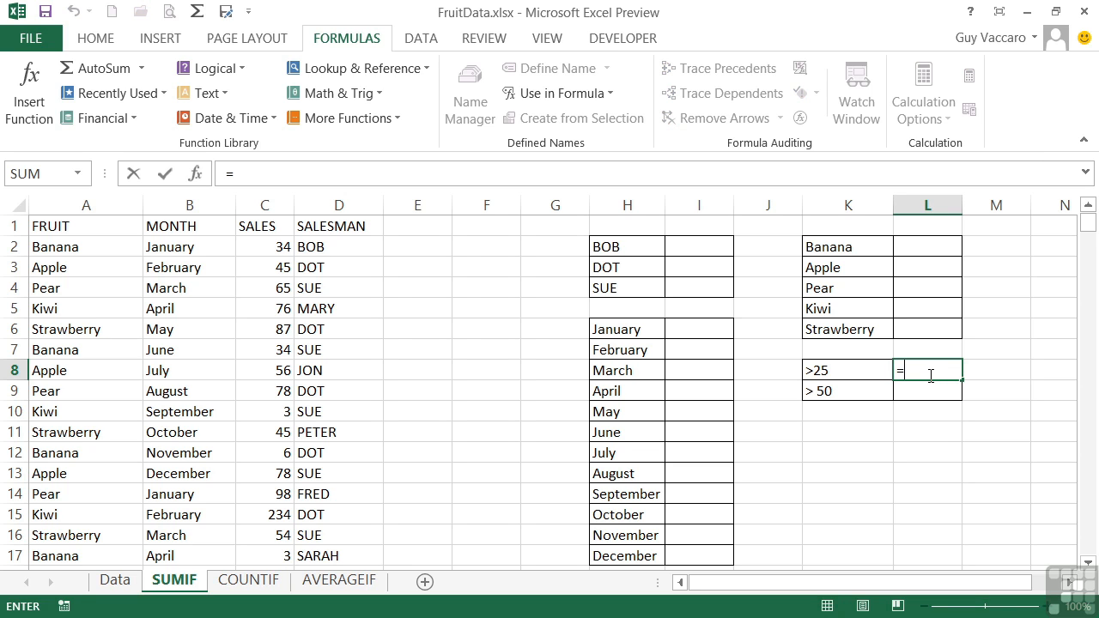
type("sum")
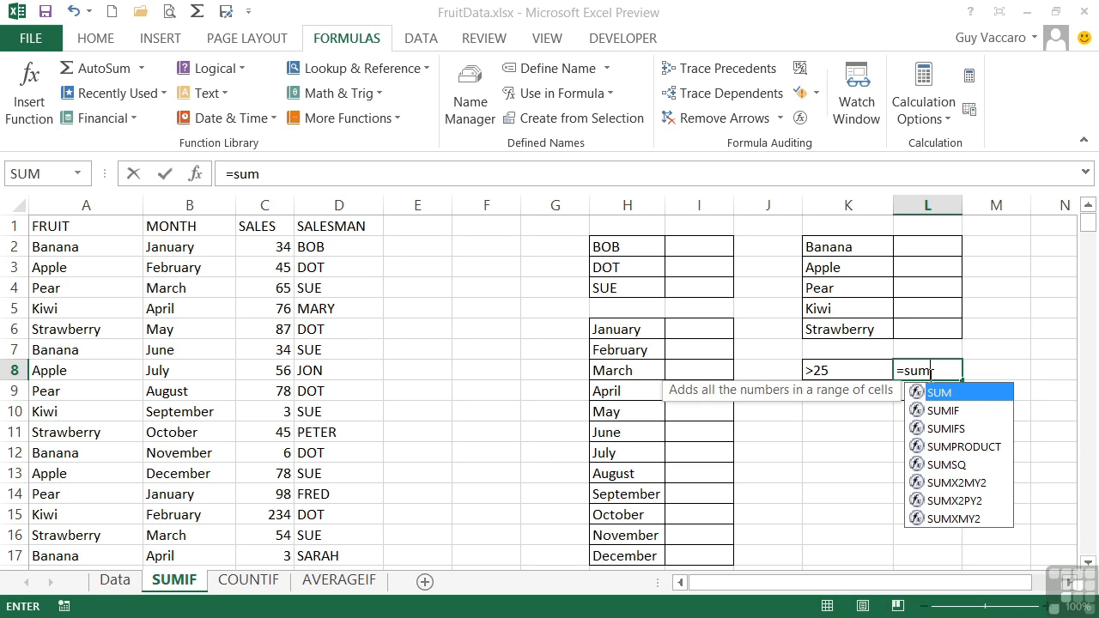
type("if(")
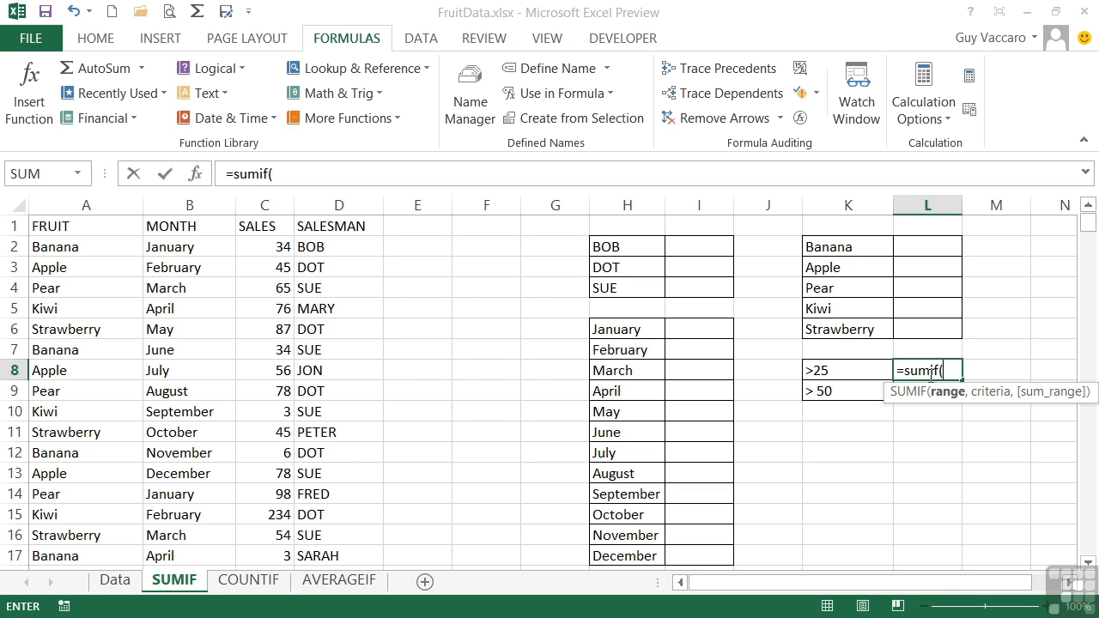
type("sales")
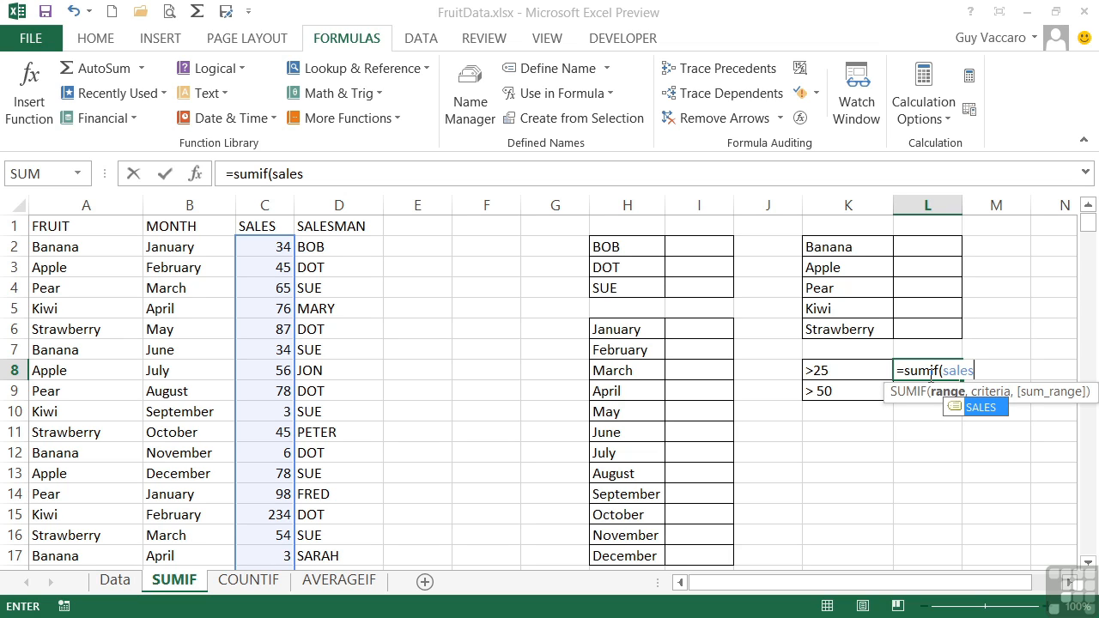
type(",")
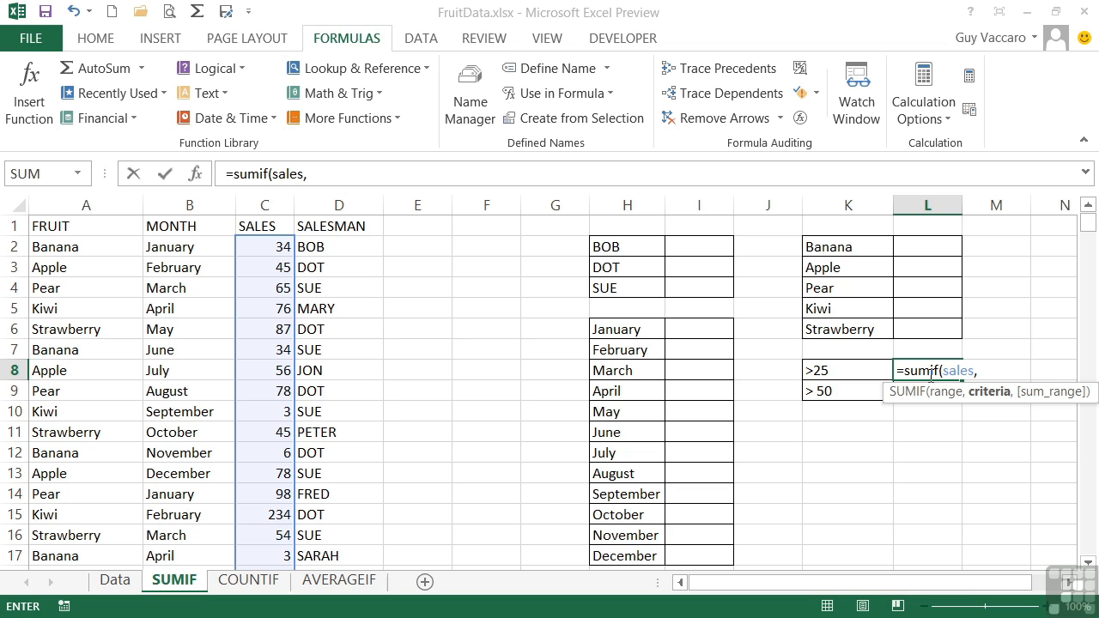
type("\">25\")")
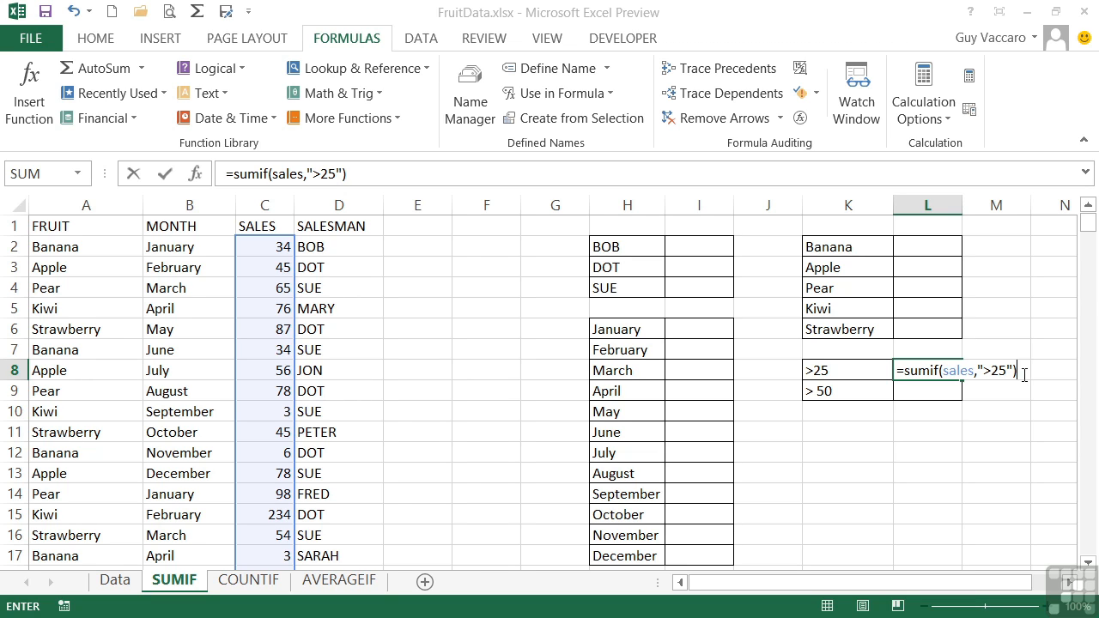
key("Return")
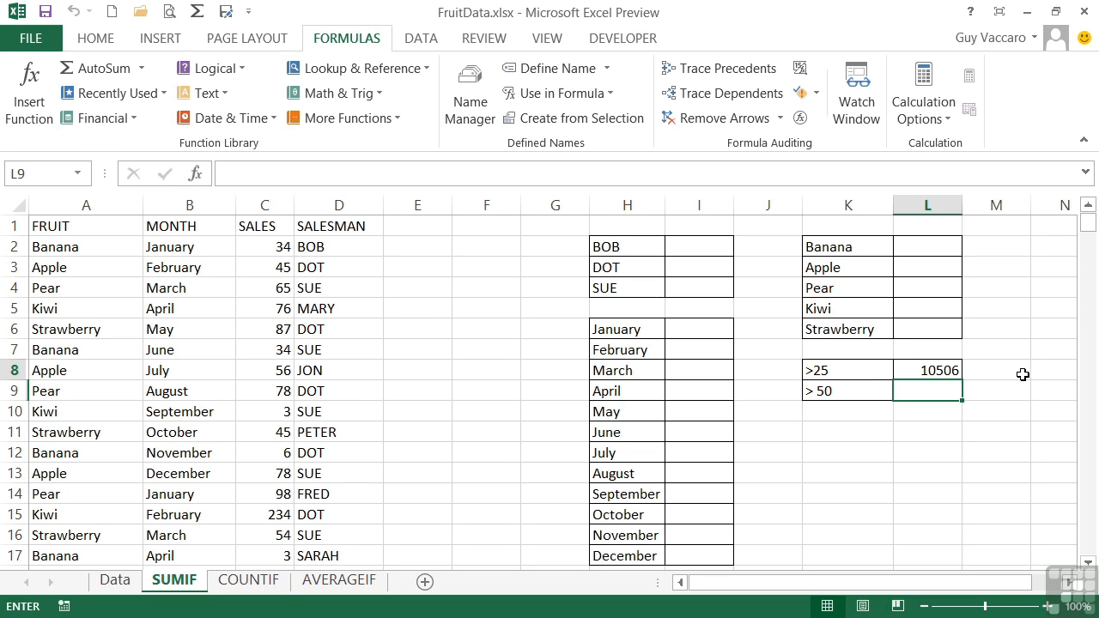
Enter =SUMIF(sales,">50") in L9 to total all sales above 50
type("=")
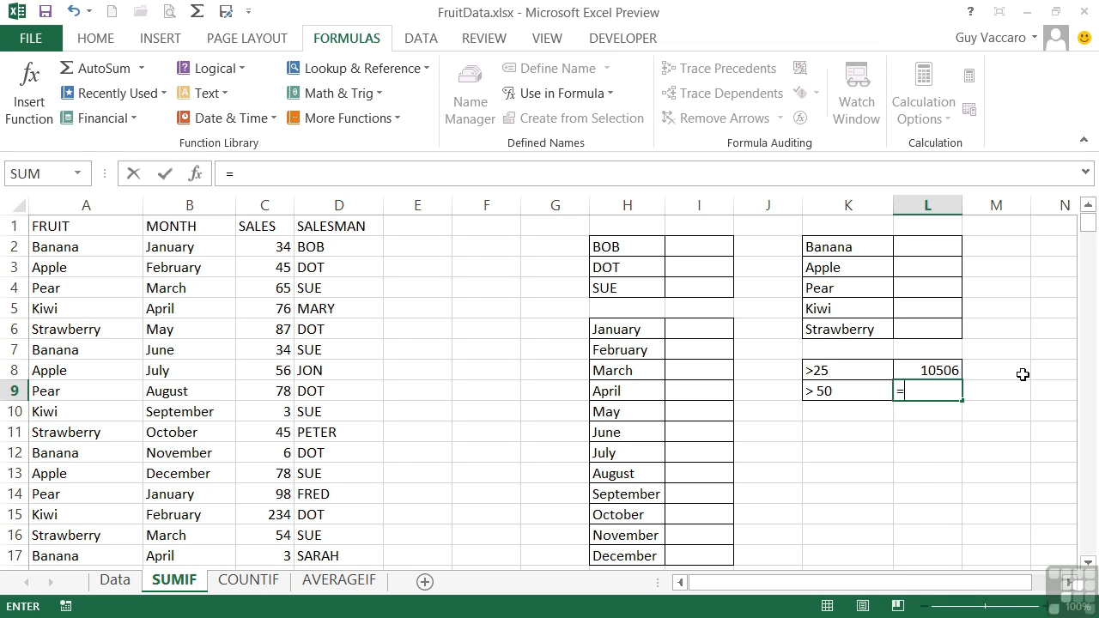
type("sumif(")
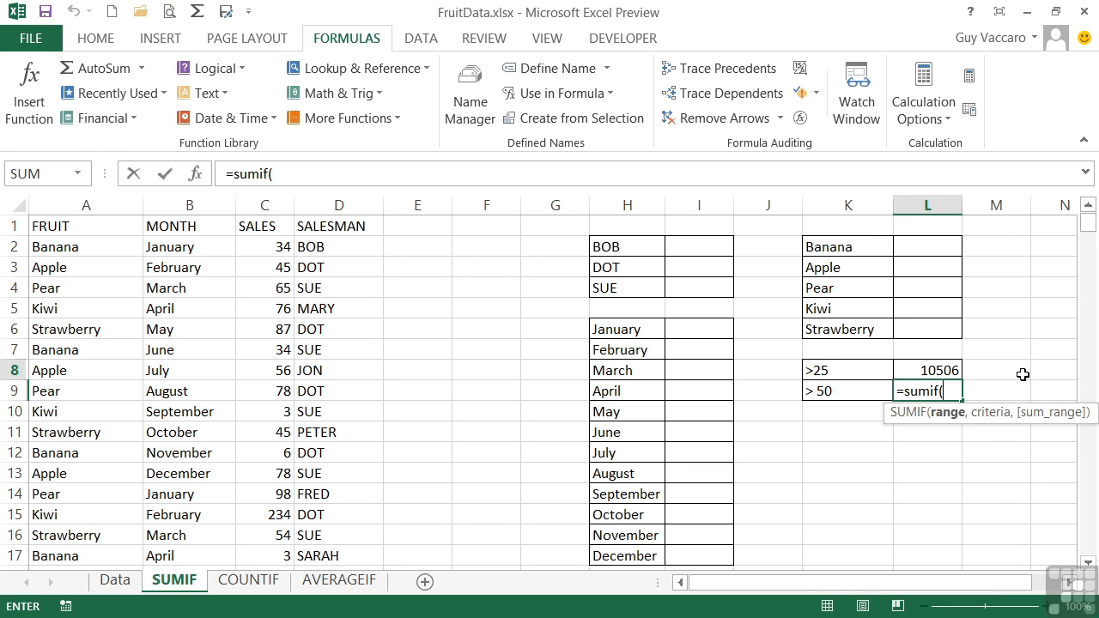
type("sales,")
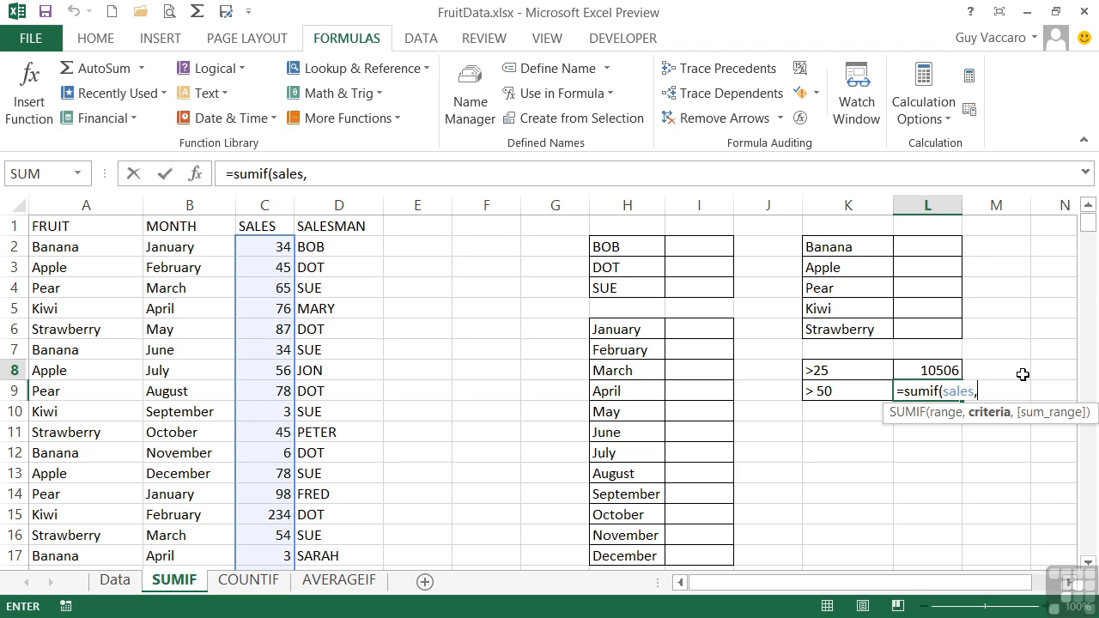
type("\">")
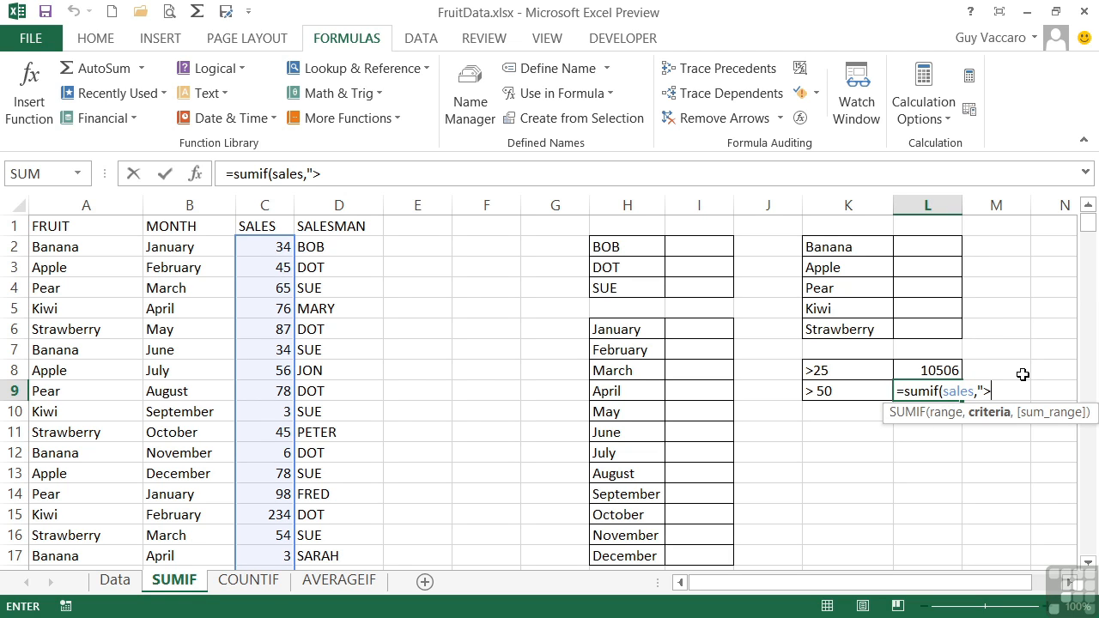
type("50\")")
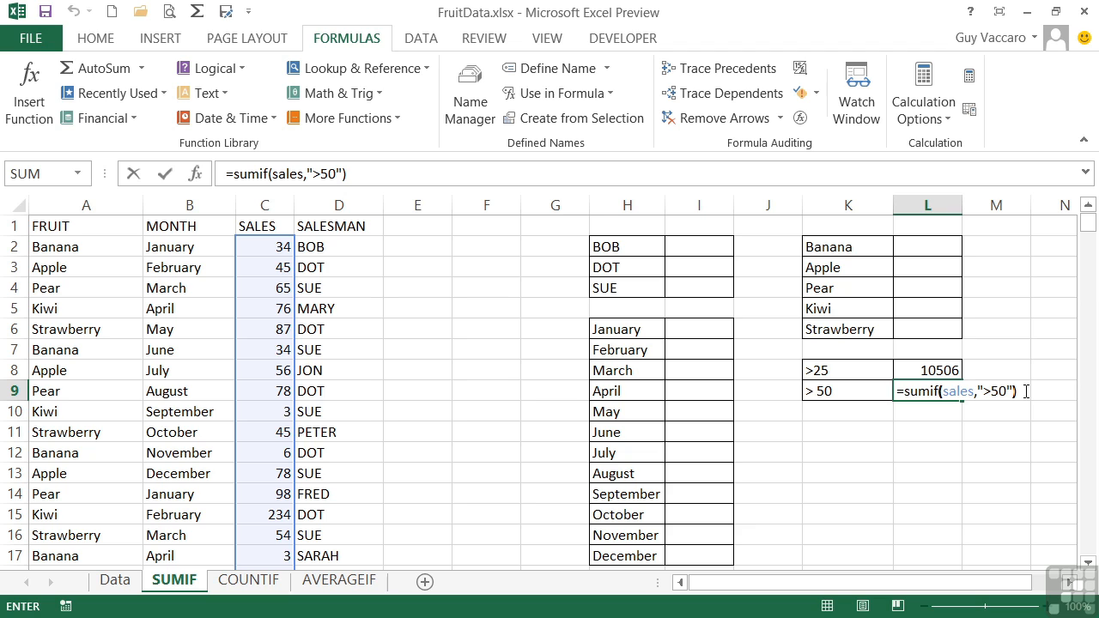
key("Return")
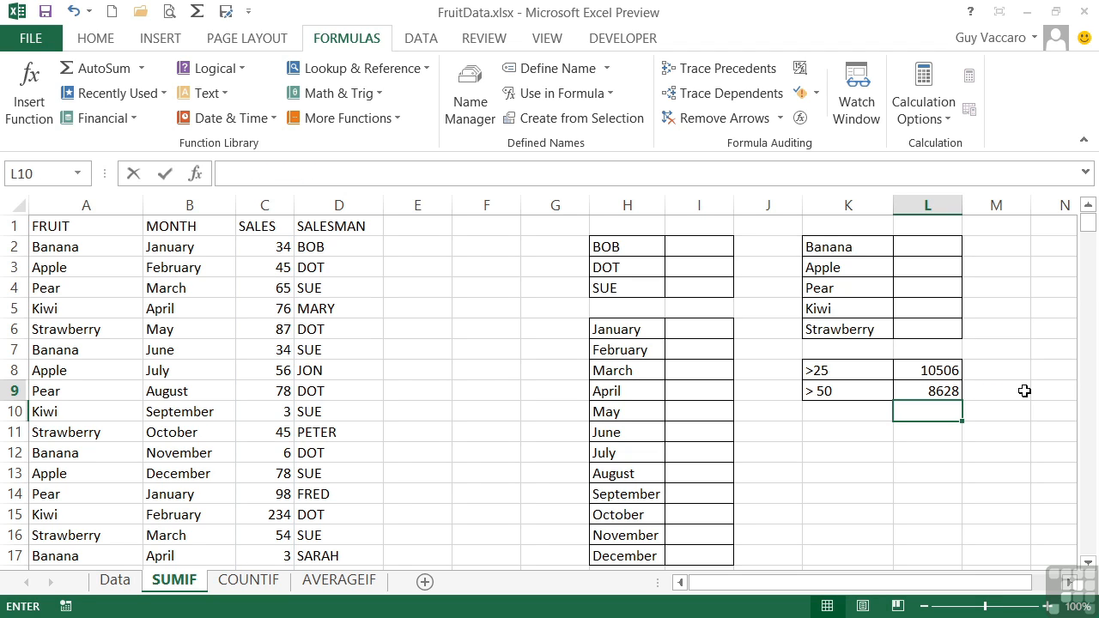
key("Up")
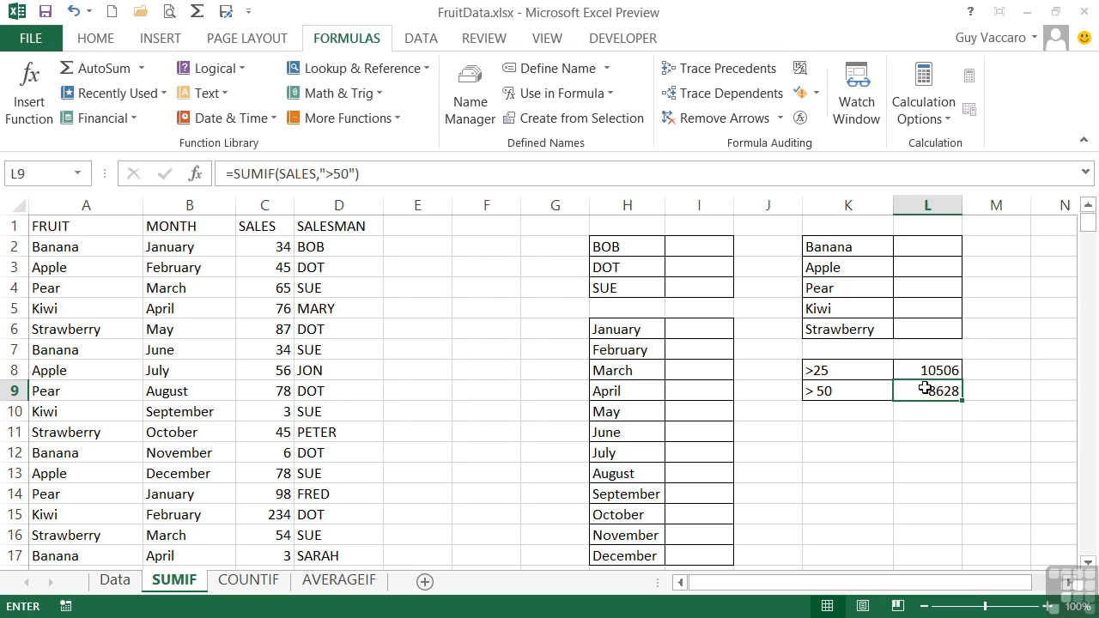
Enter =SUMIF(salesman,H2,sales) in I2 to total the sales of the salesman named in H2
left_click(692, 243)
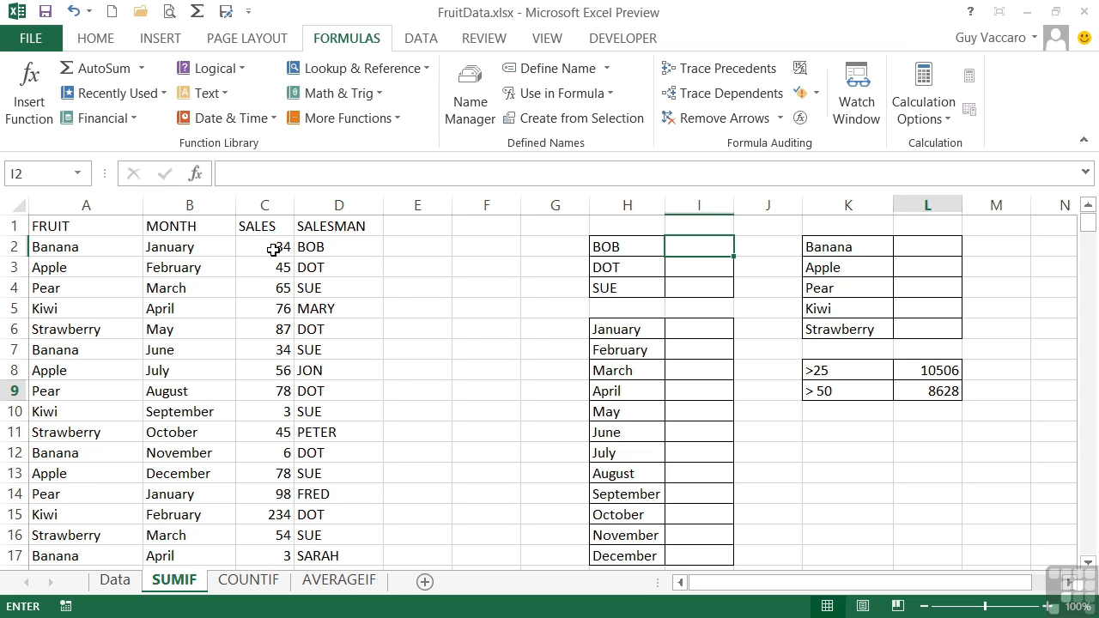
left_click(699, 248)
type("=sumif")
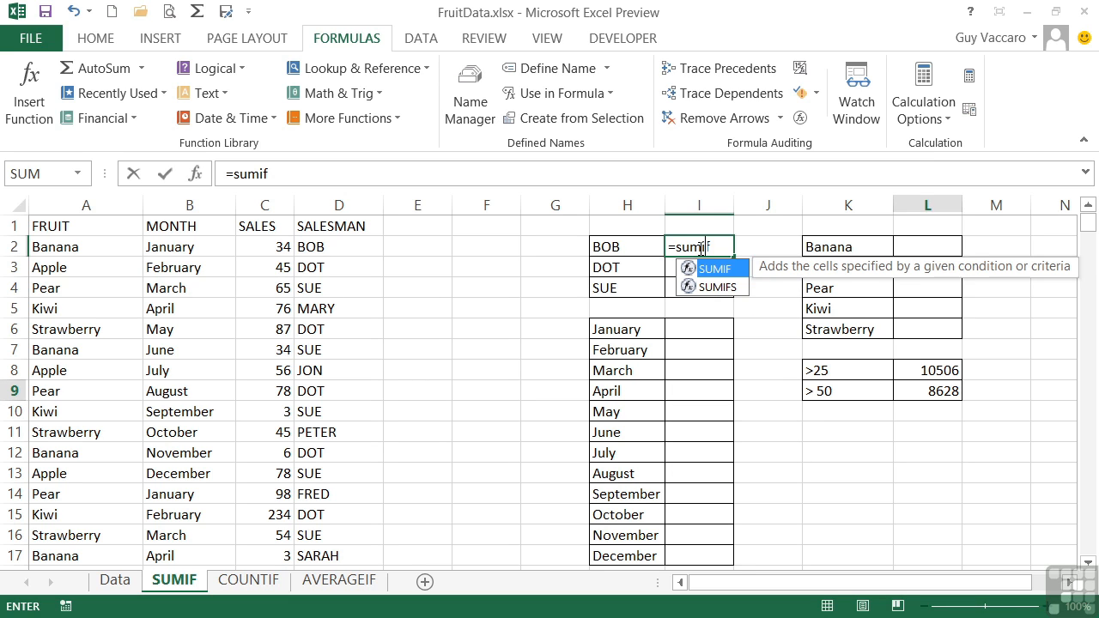
type("(")
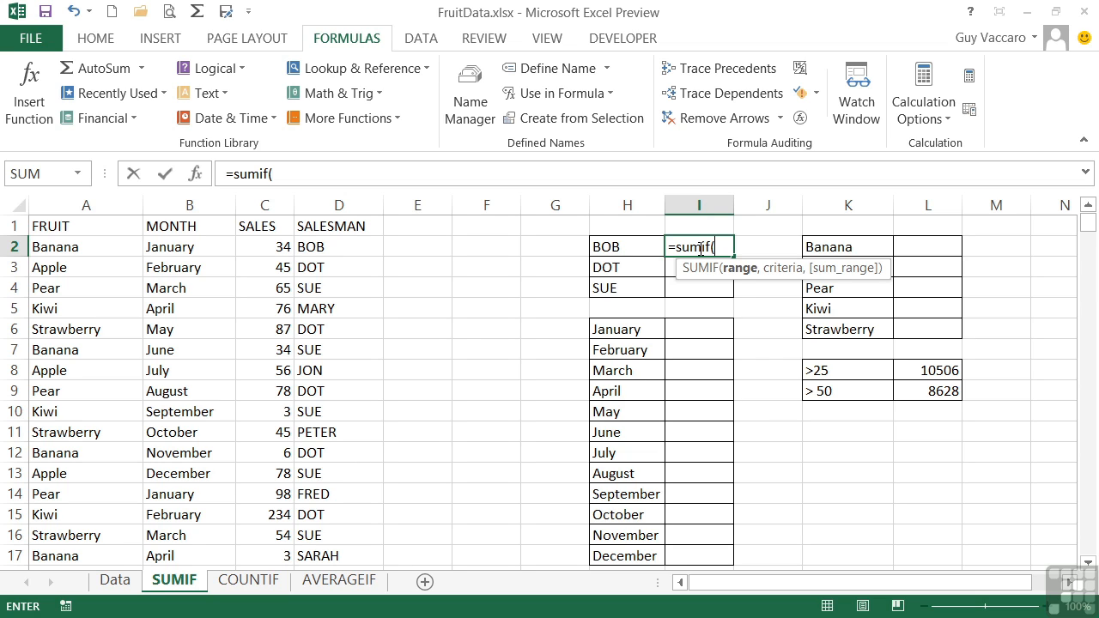
type("salesman,")
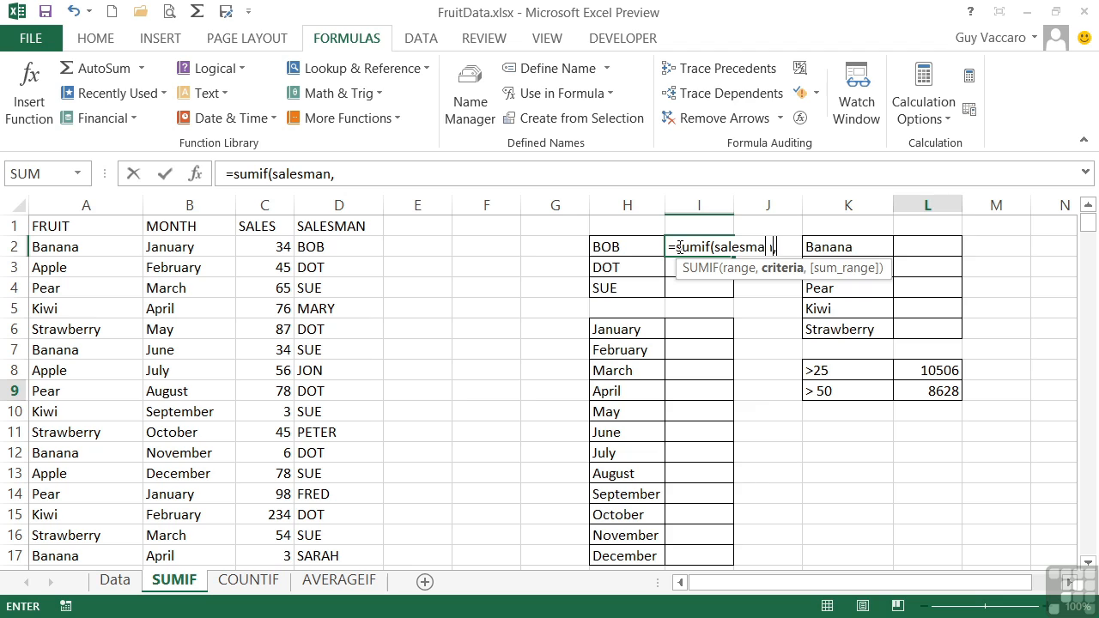
left_click(630, 246)
type(",")
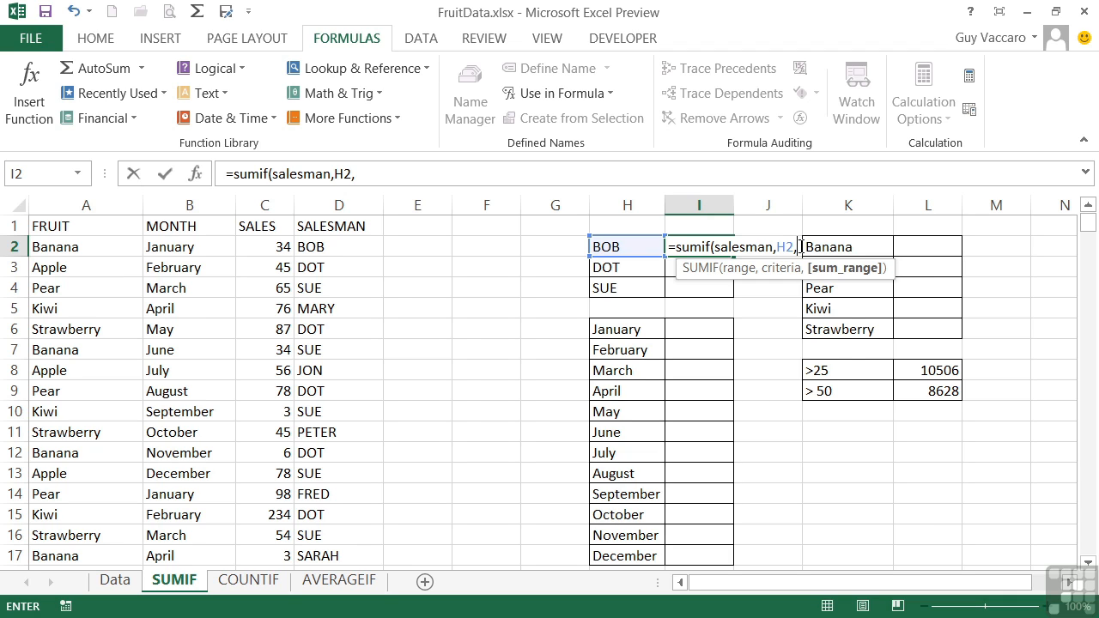
type("sales")
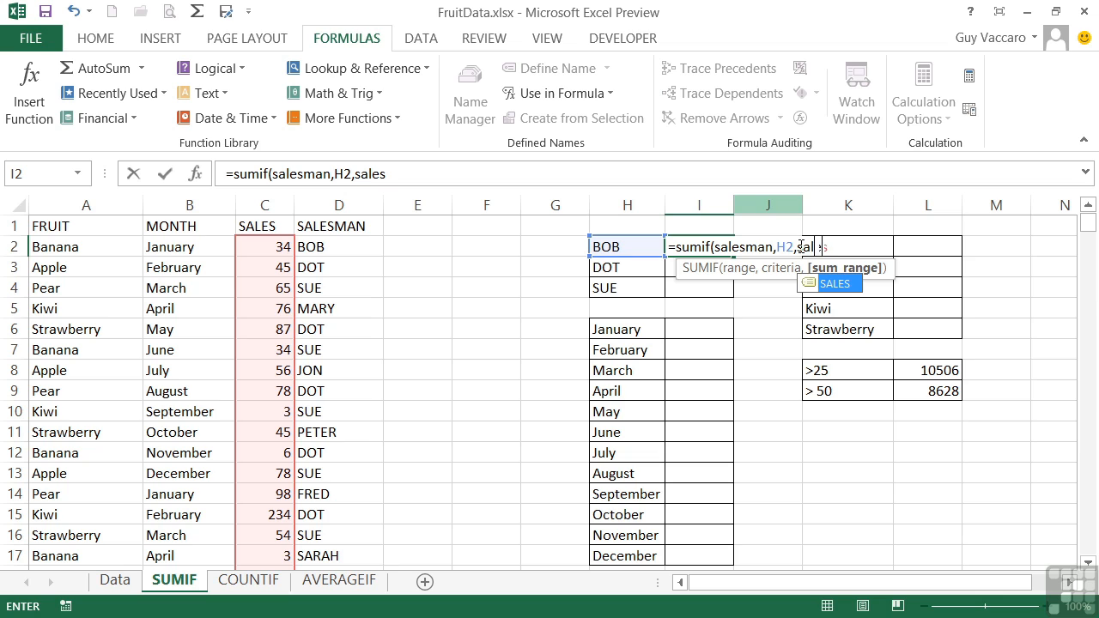
type(")")
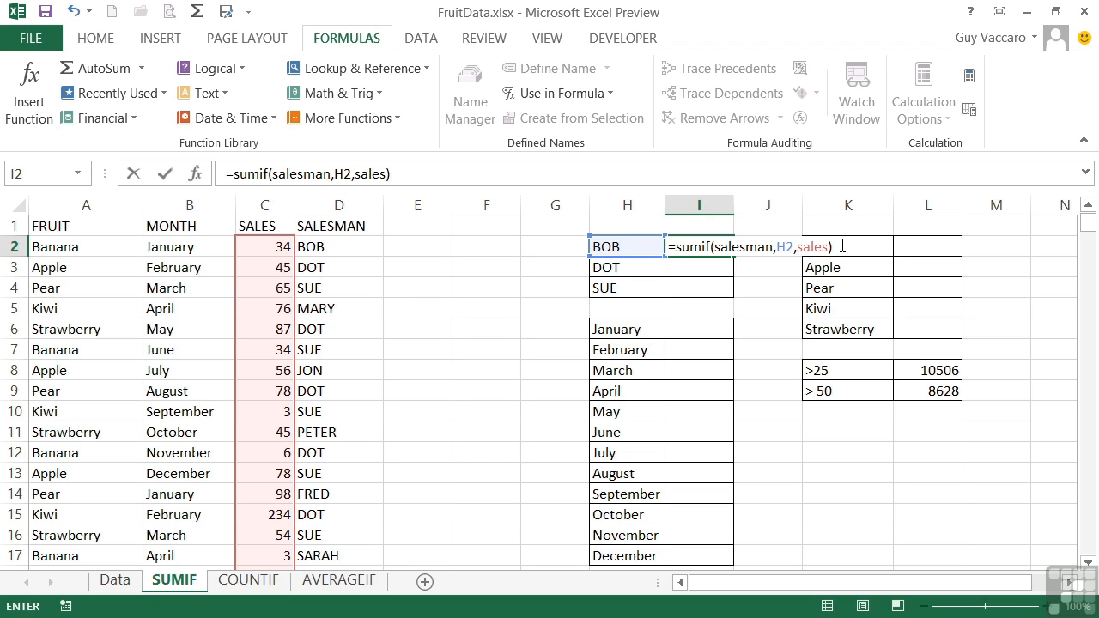
key("Return")
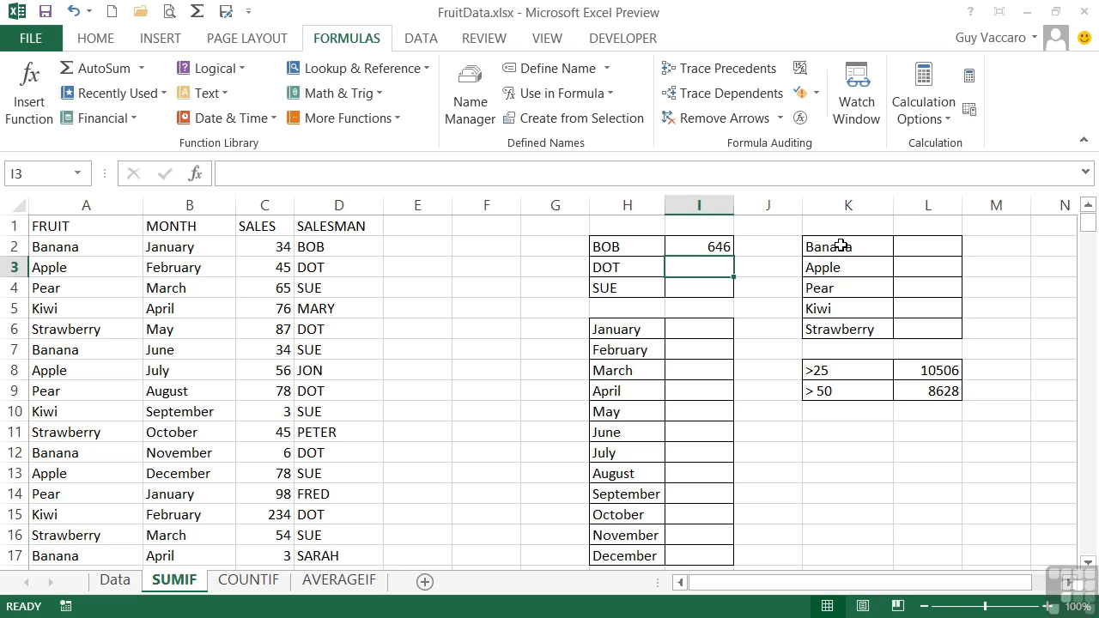
Check the ranges used by the SUMIF formula in I2 and copy it down through I4
left_click(693, 246)
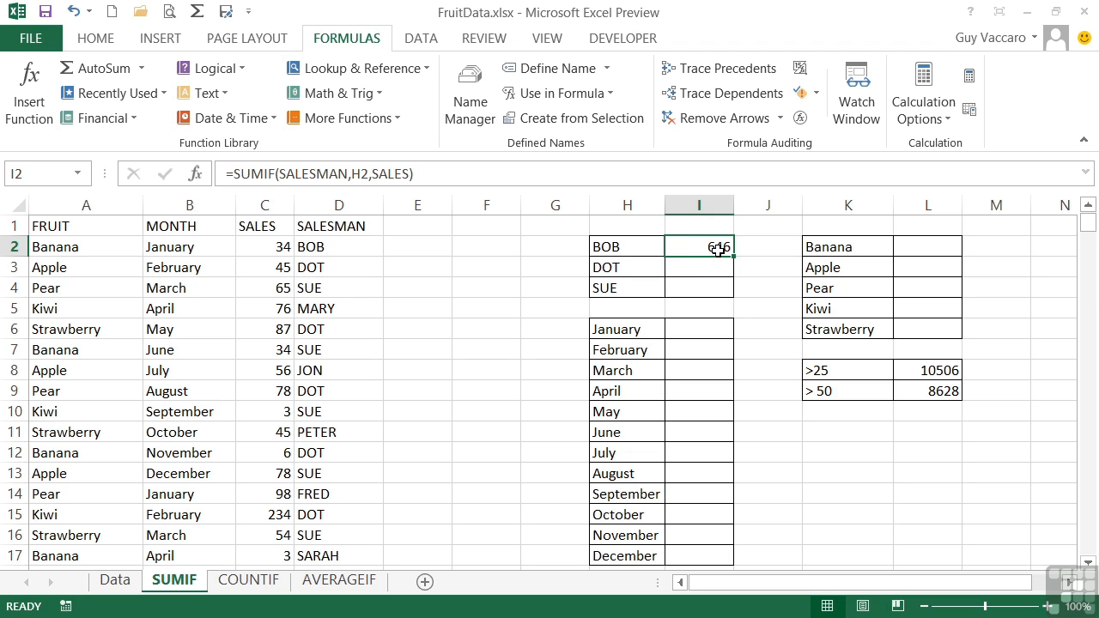
double_click(714, 248)
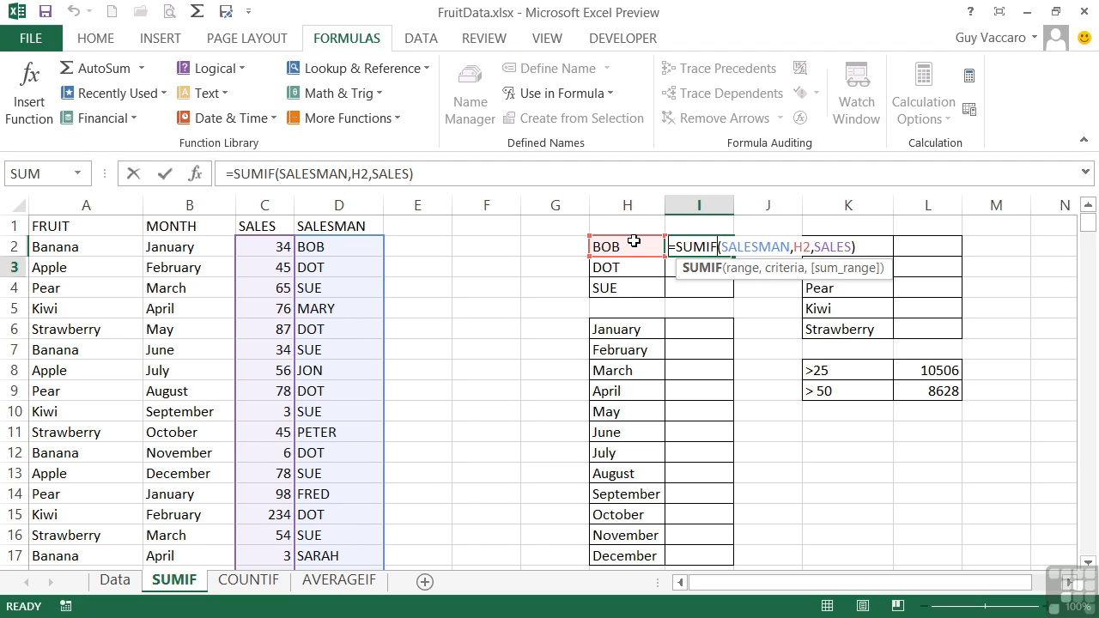
key("Return")
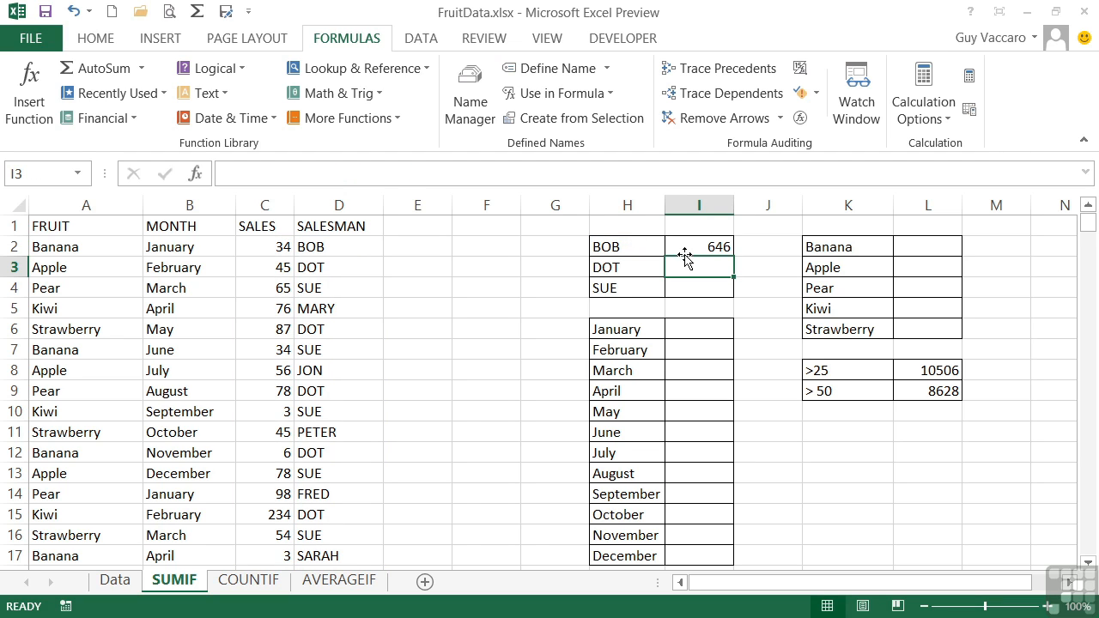
left_click(723, 248)
left_click_drag(734, 256, 730, 292)
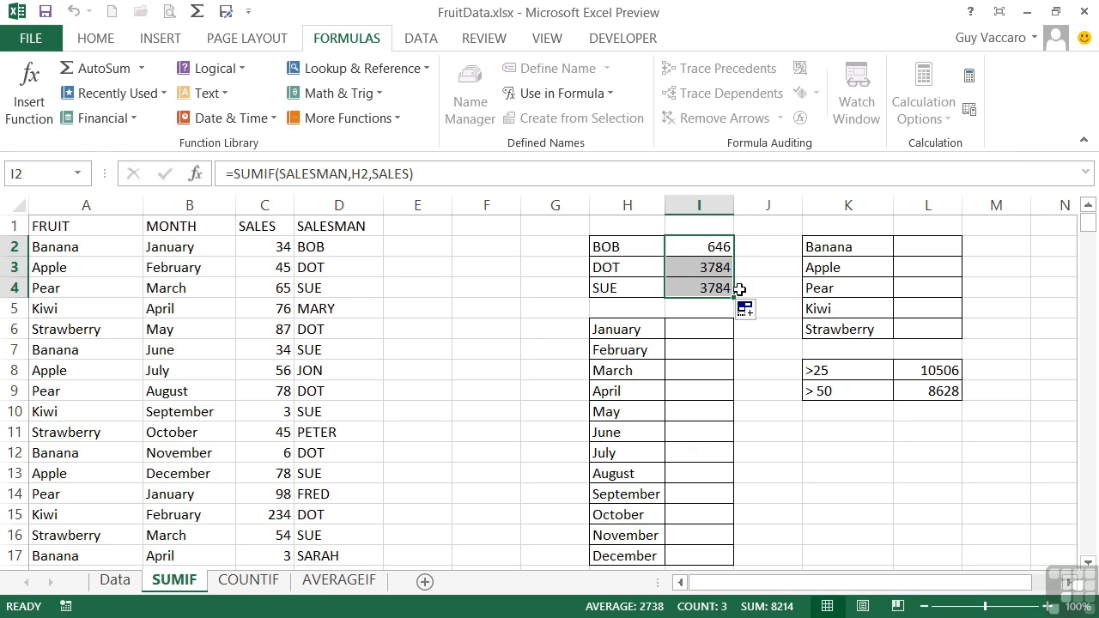
Examine the criteria references in the copied SUMIF formulas in I3 and I4
left_click(694, 266)
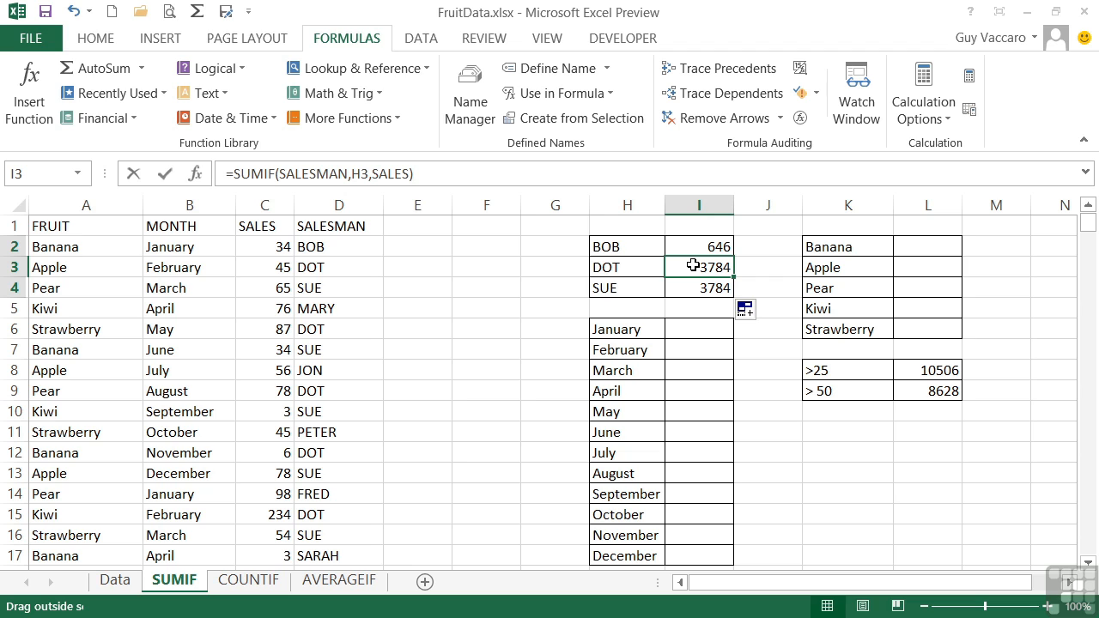
double_click(710, 268)
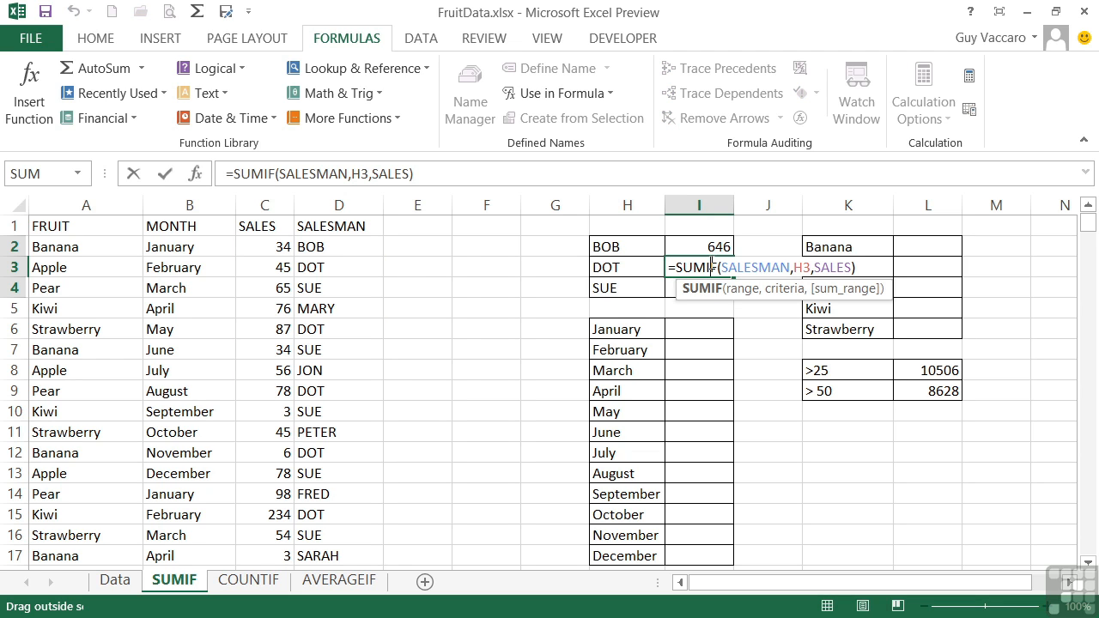
key("Return")
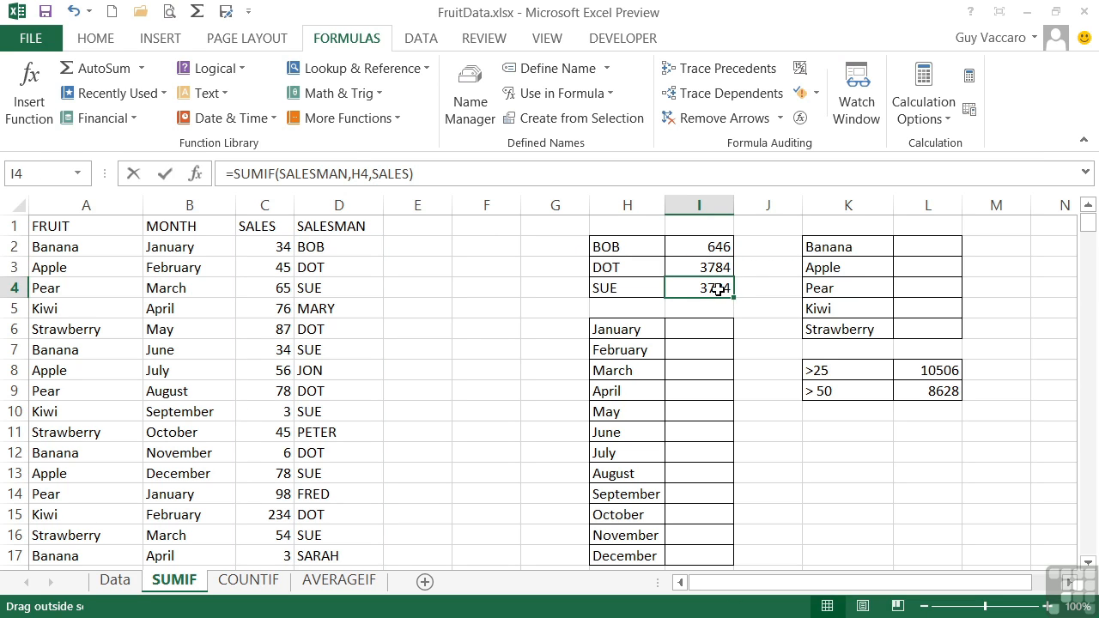
double_click(715, 289)
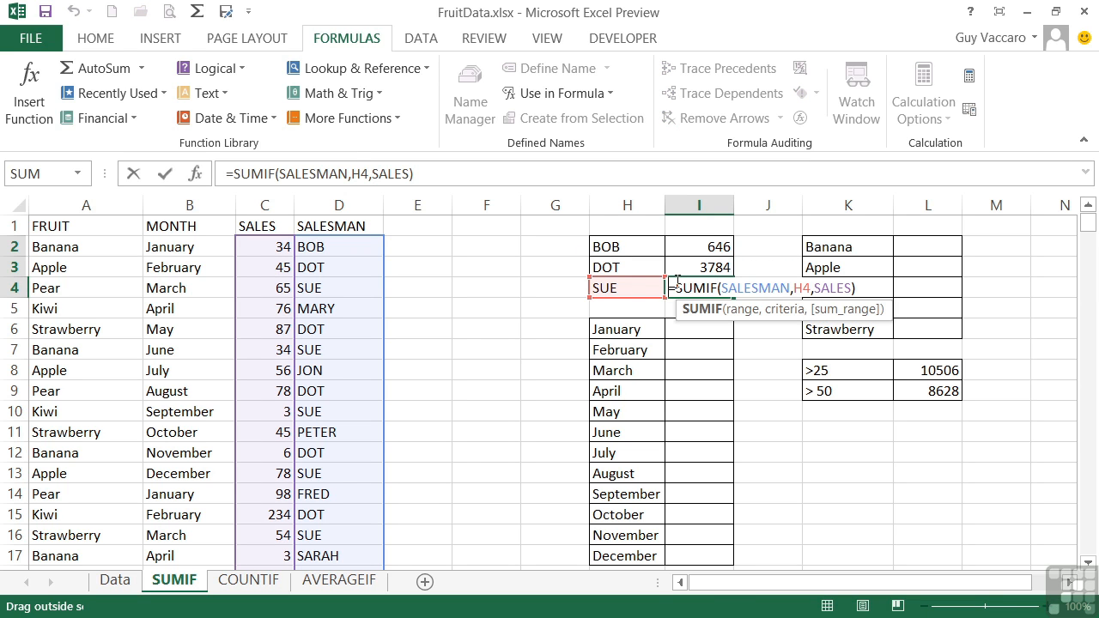
key("Return")
left_click(687, 285)
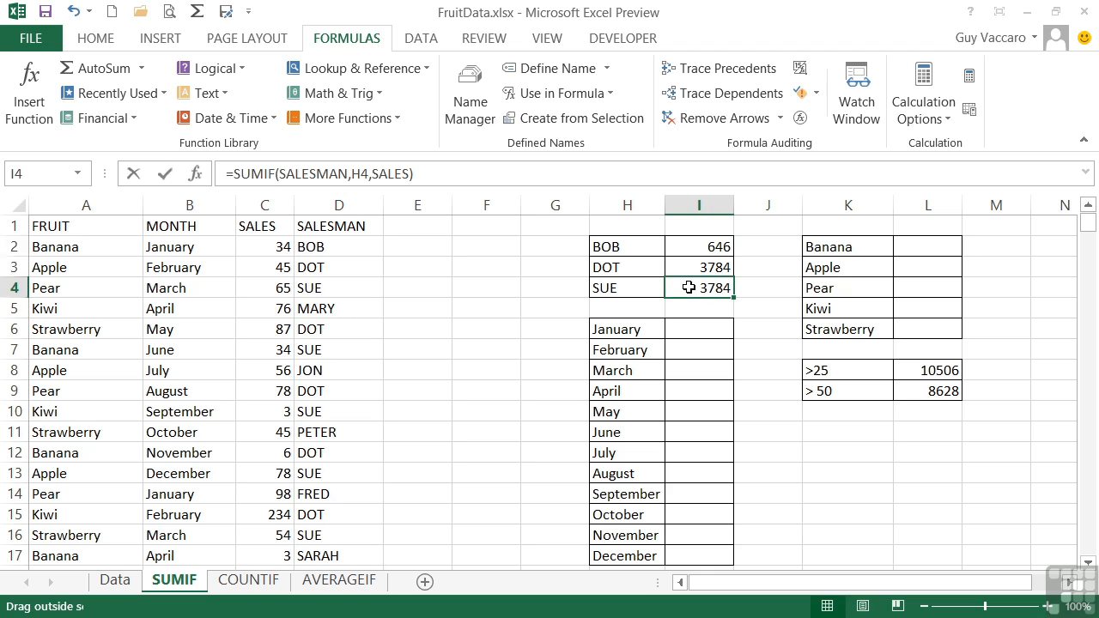
Set the March Pear sales value in C4 to 2000
left_click(280, 289)
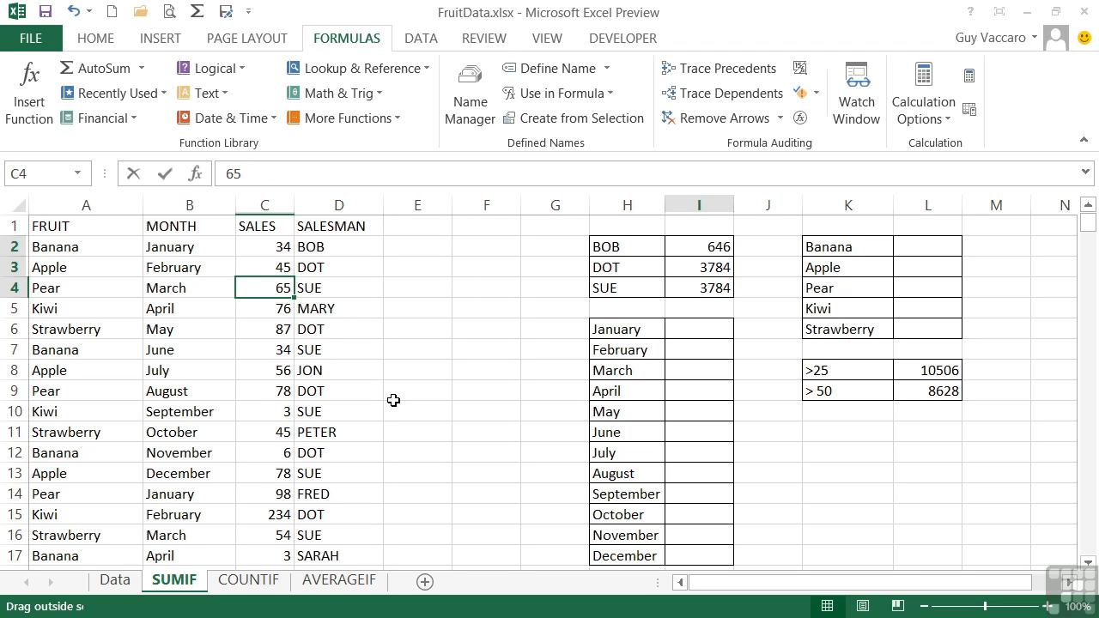
type("2000")
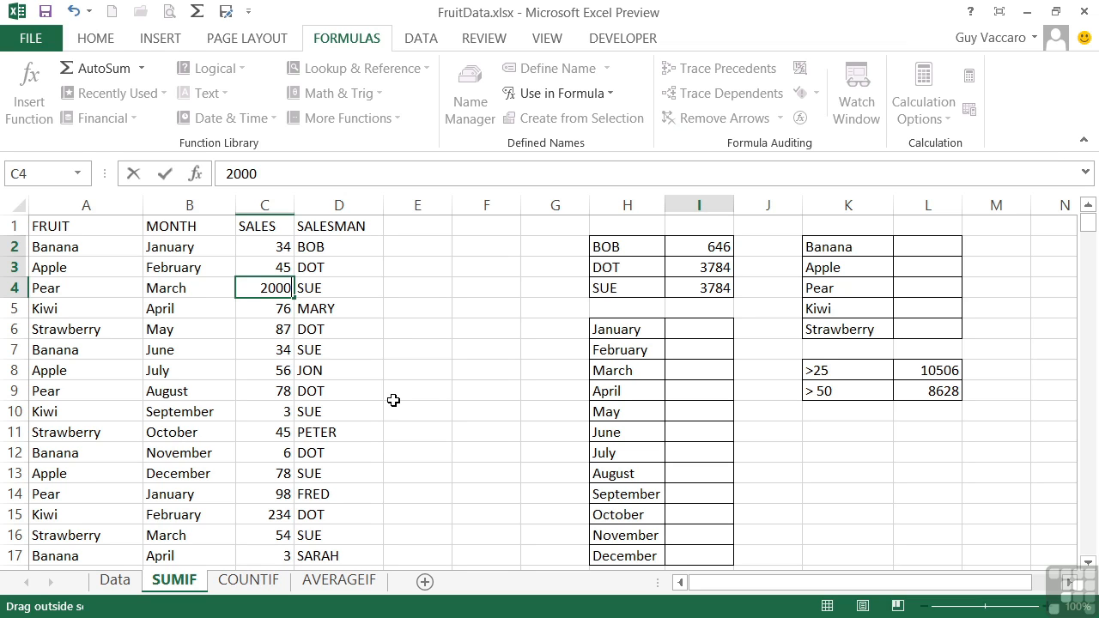
key("Return")
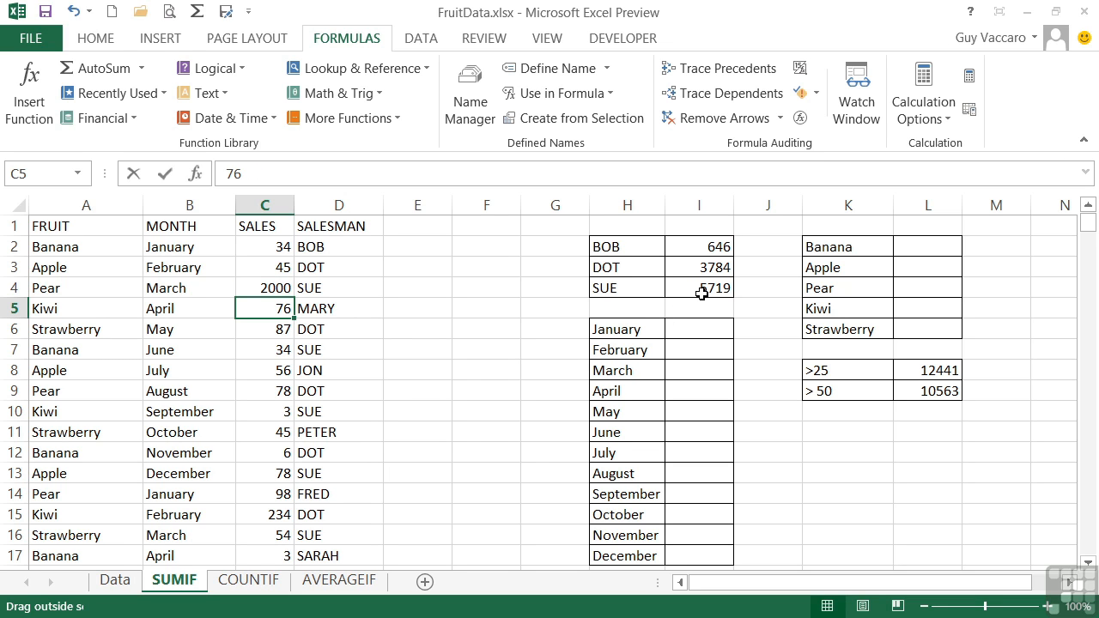
Enter =SUMIF(Month,H6,sales) in I6 using the Month named range to total the sales for the month in H6
left_click(702, 326)
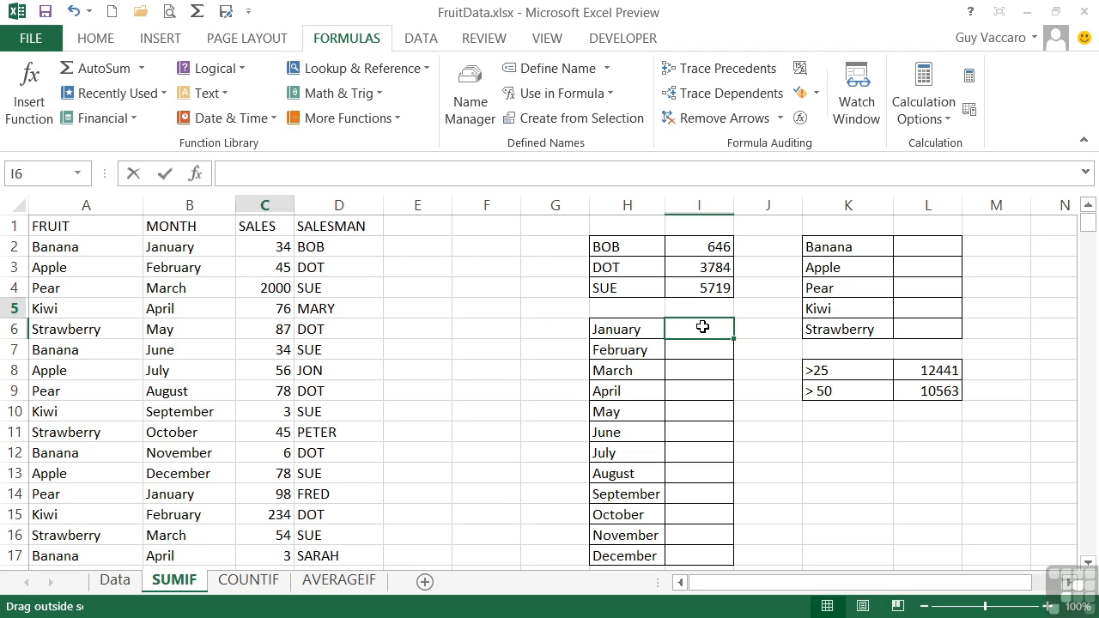
type("=sumif")
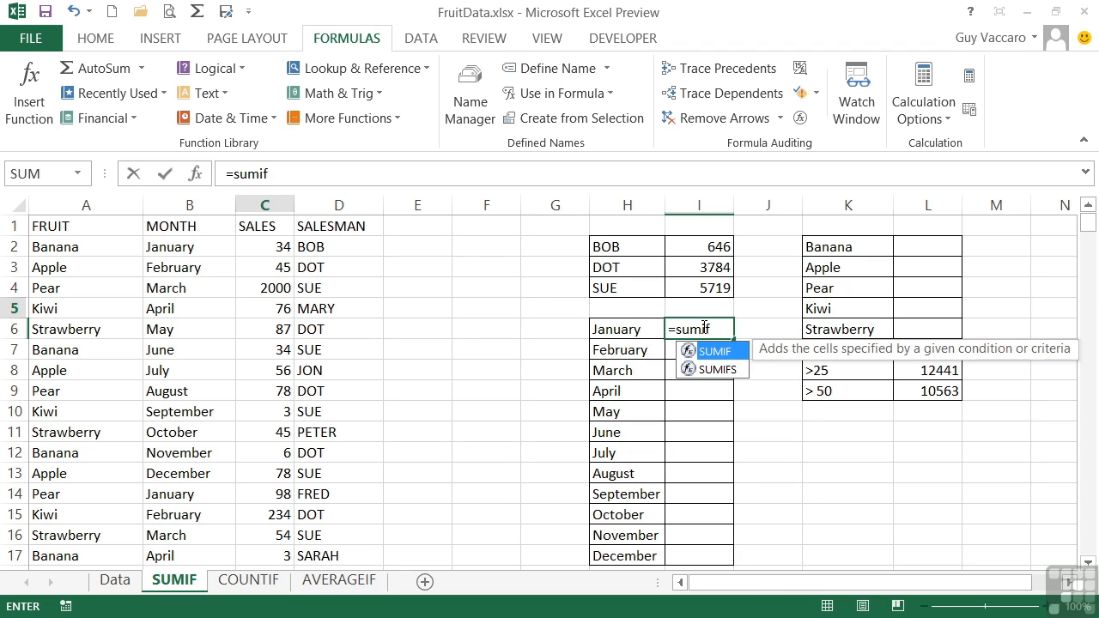
type("(")
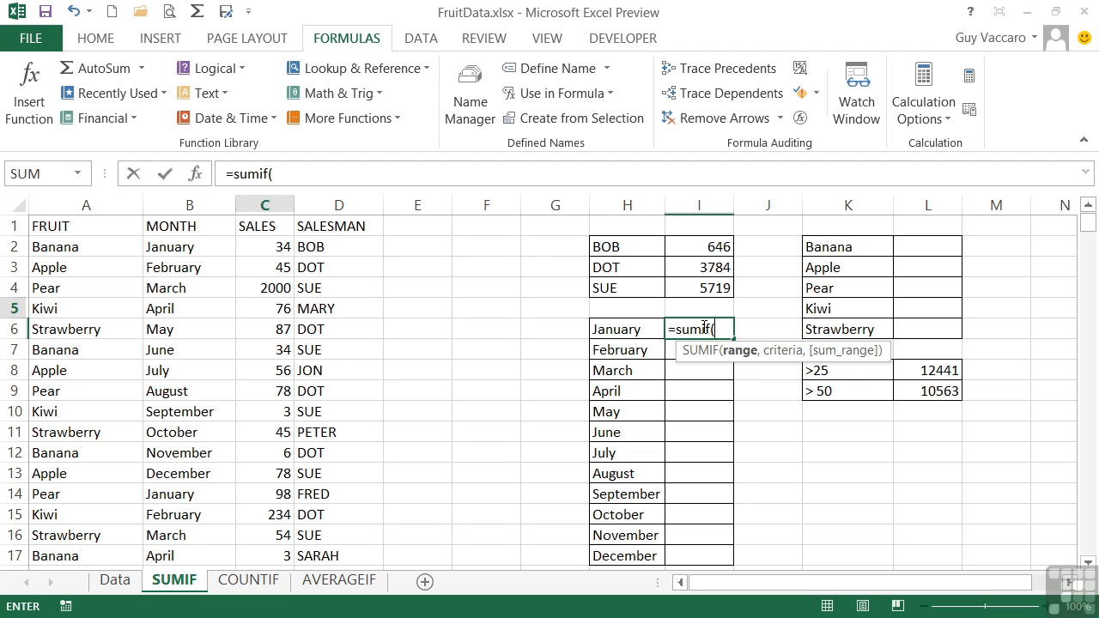
type("month")
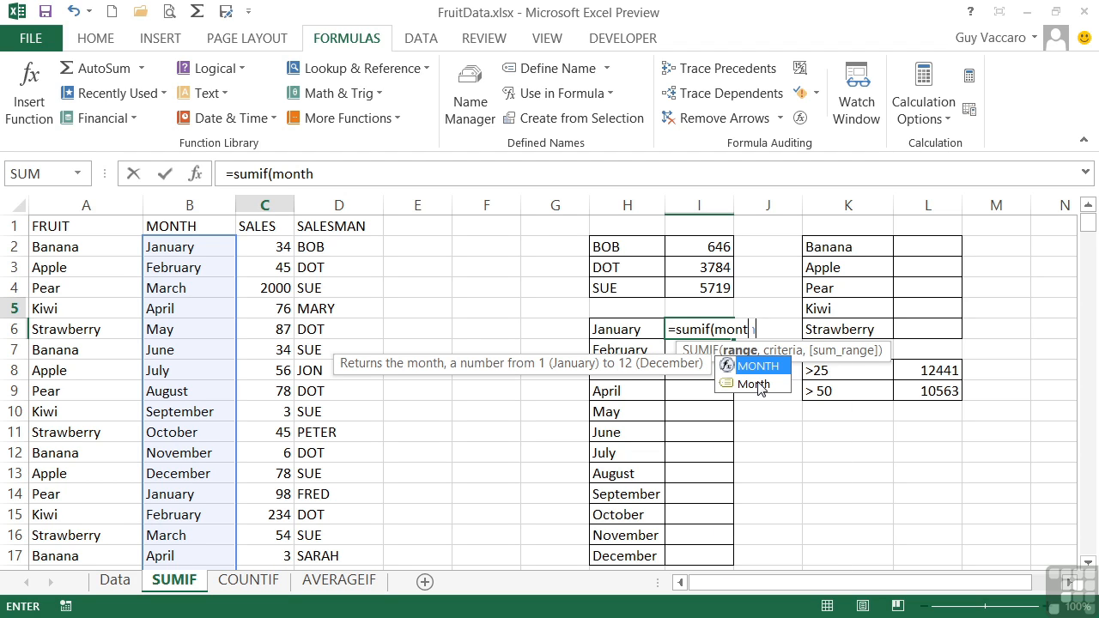
double_click(754, 383)
type(",")
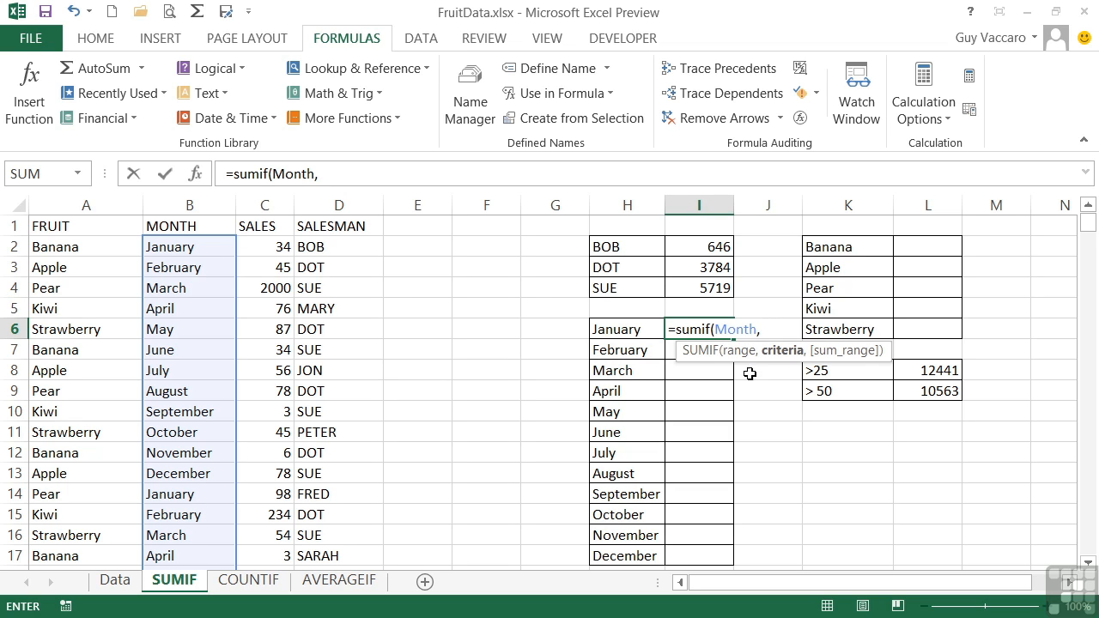
left_click(630, 326)
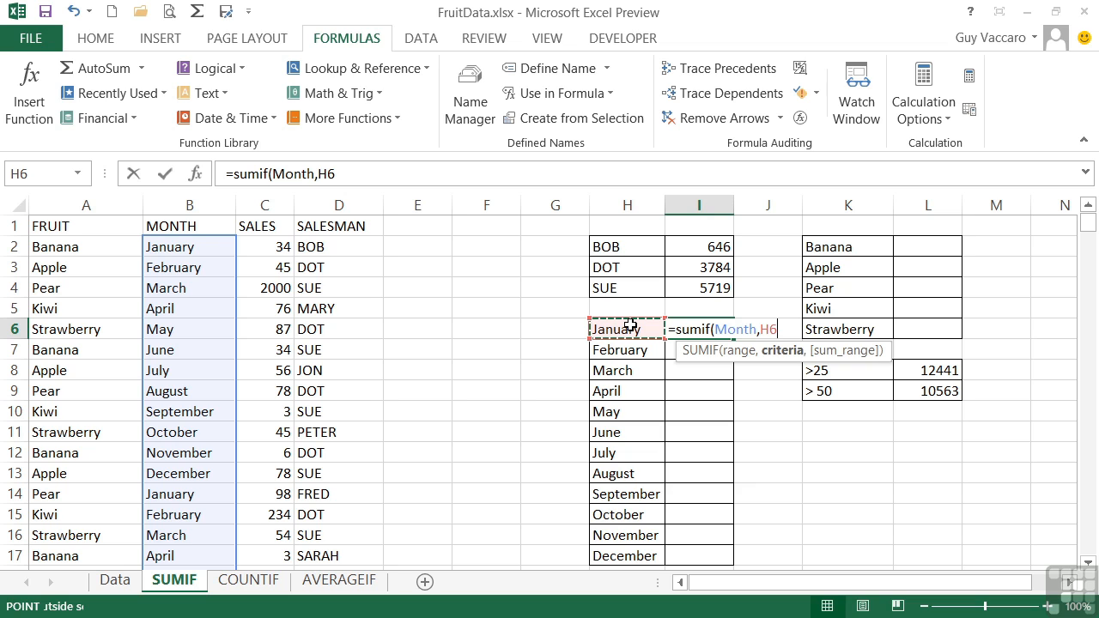
type(",")
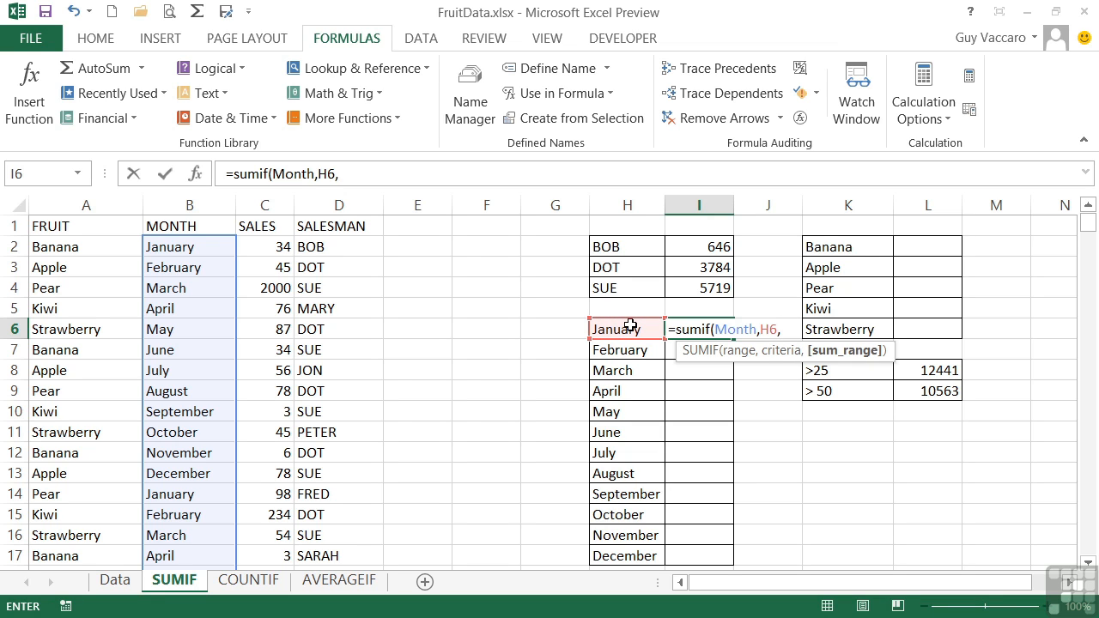
type("sa")
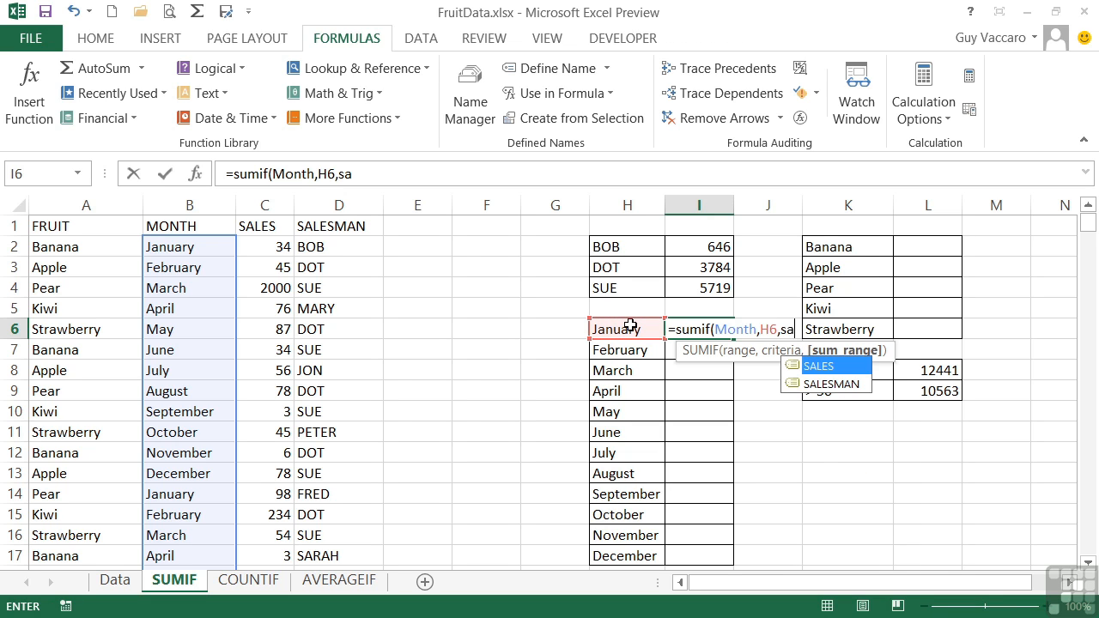
type("les)")
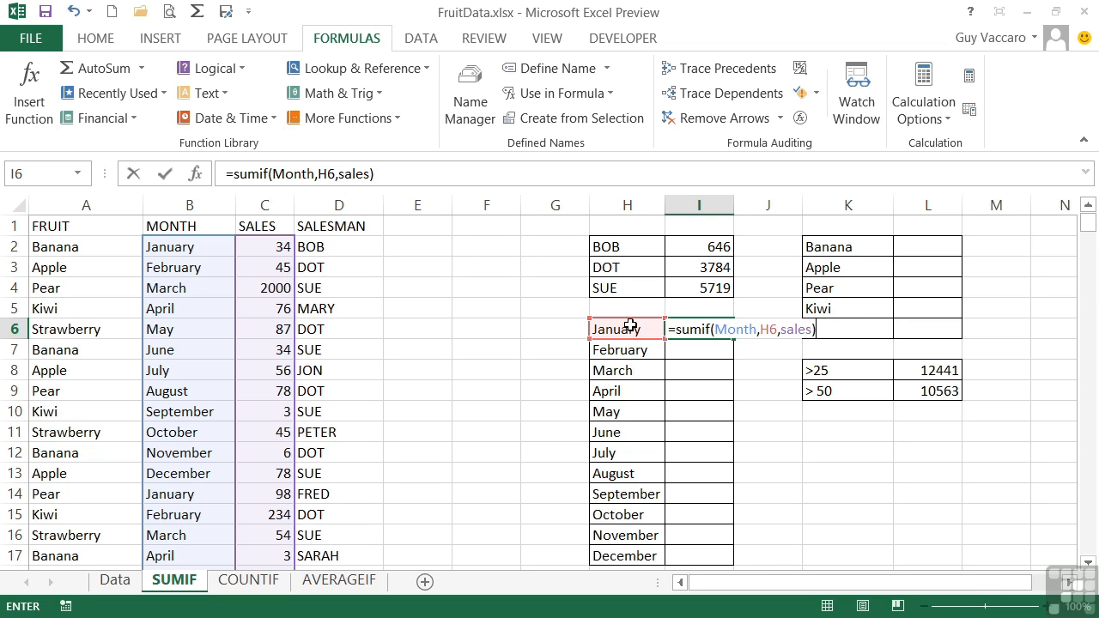
key("Return")
Copy the monthly SUMIF formula from I6 down through I17
key("Up")
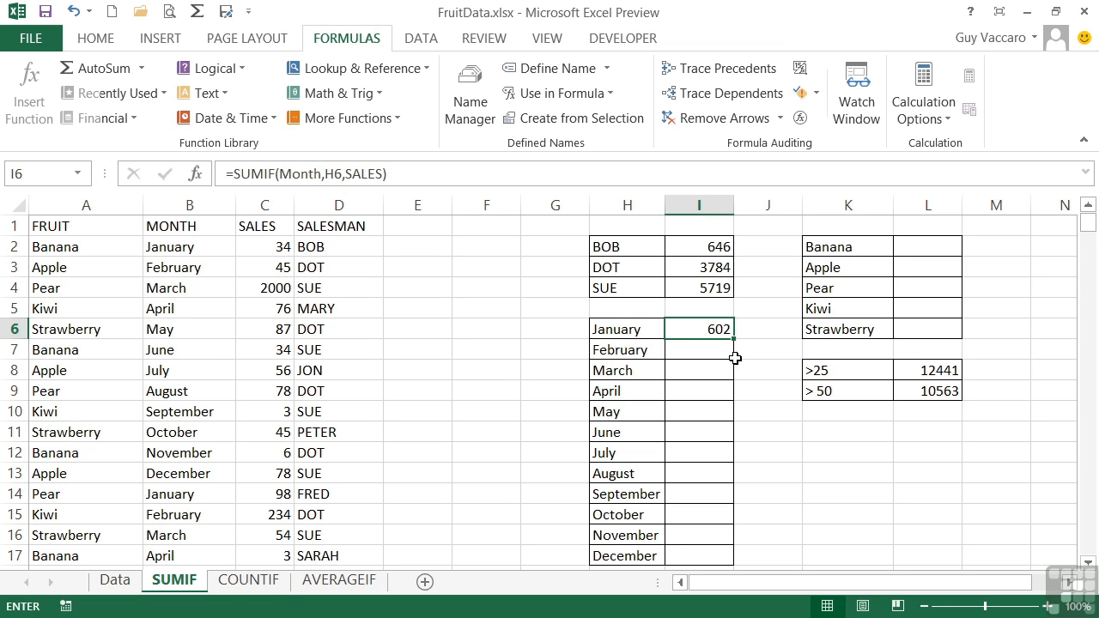
left_click_drag(733, 339, 731, 556)
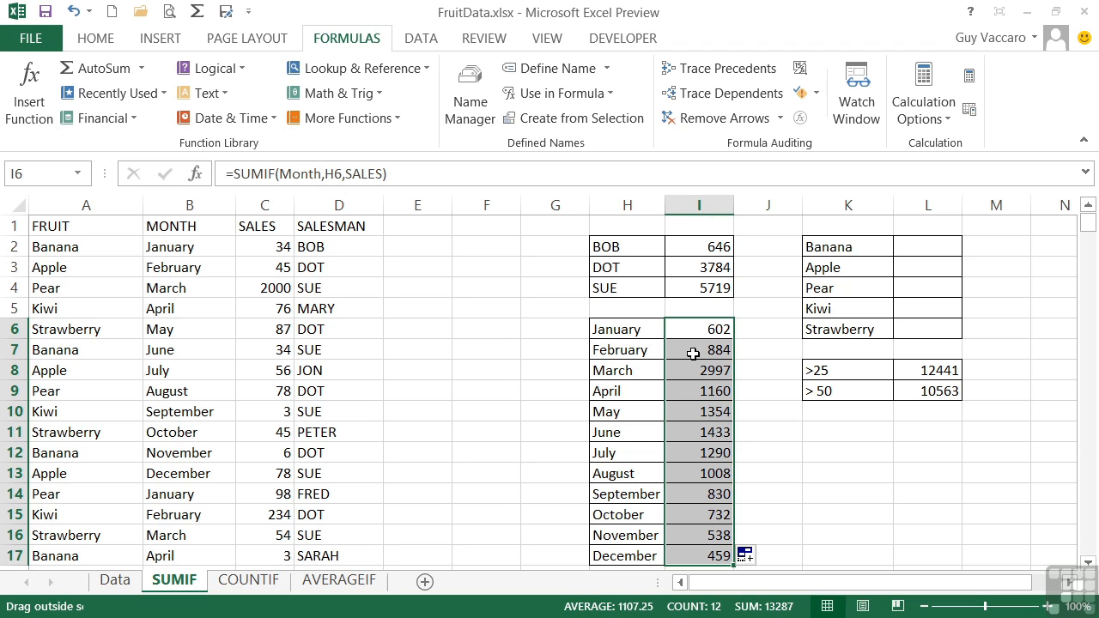
left_click(715, 329)
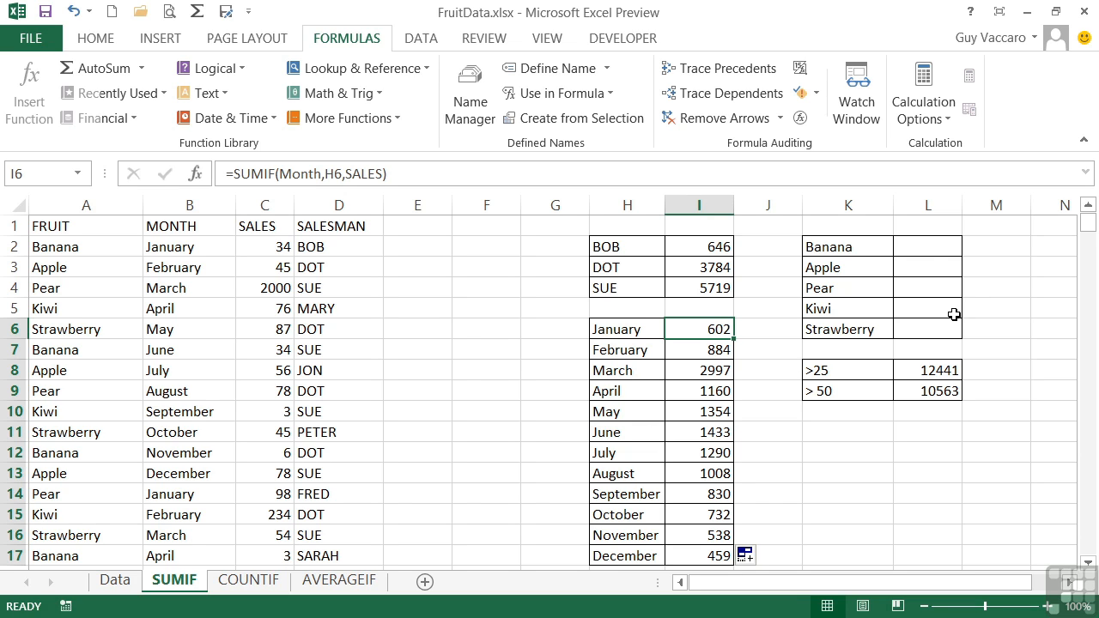
Enter =SUMIF(fruit,K2,sales) in L2 to total the sales of the fruit in K2 and copy it down through L6
left_click(915, 244)
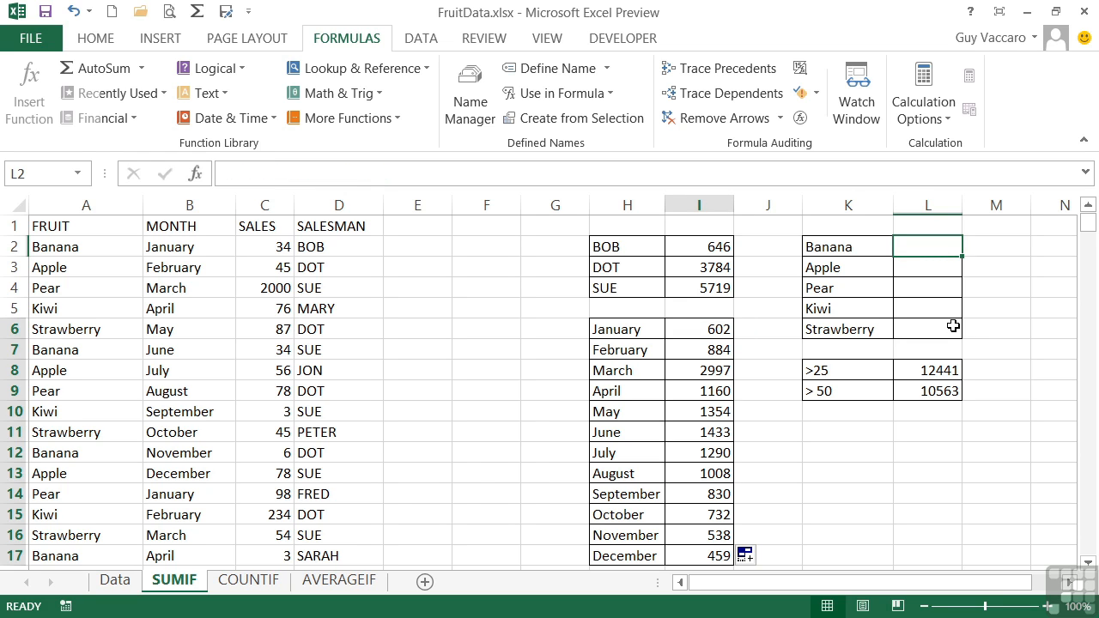
type("=sumif(")
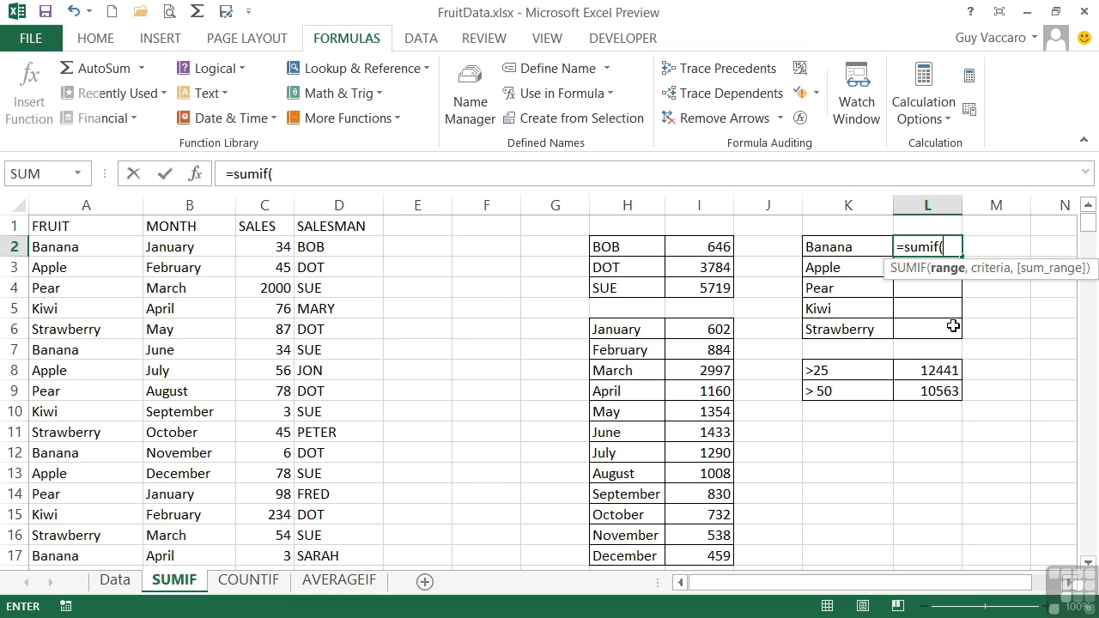
type("fruit")
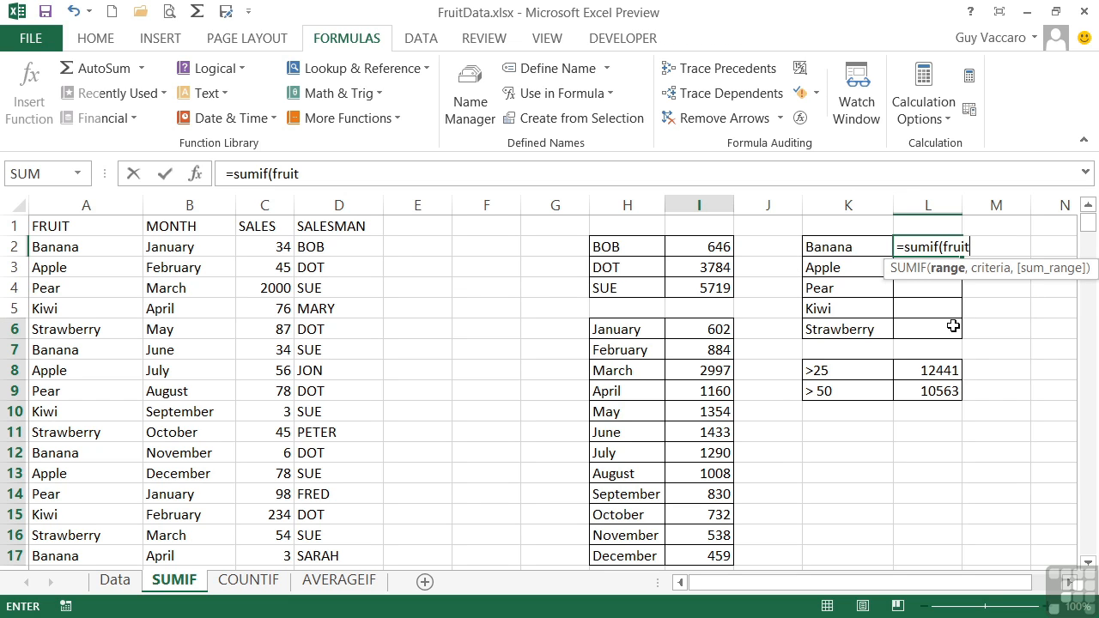
type(",")
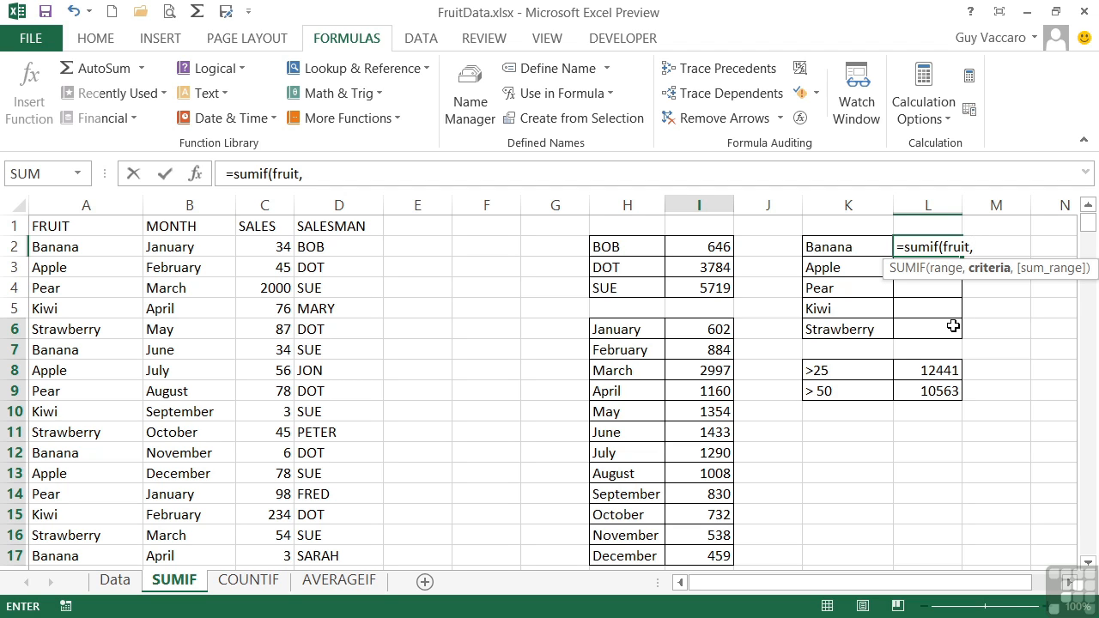
left_click(843, 248)
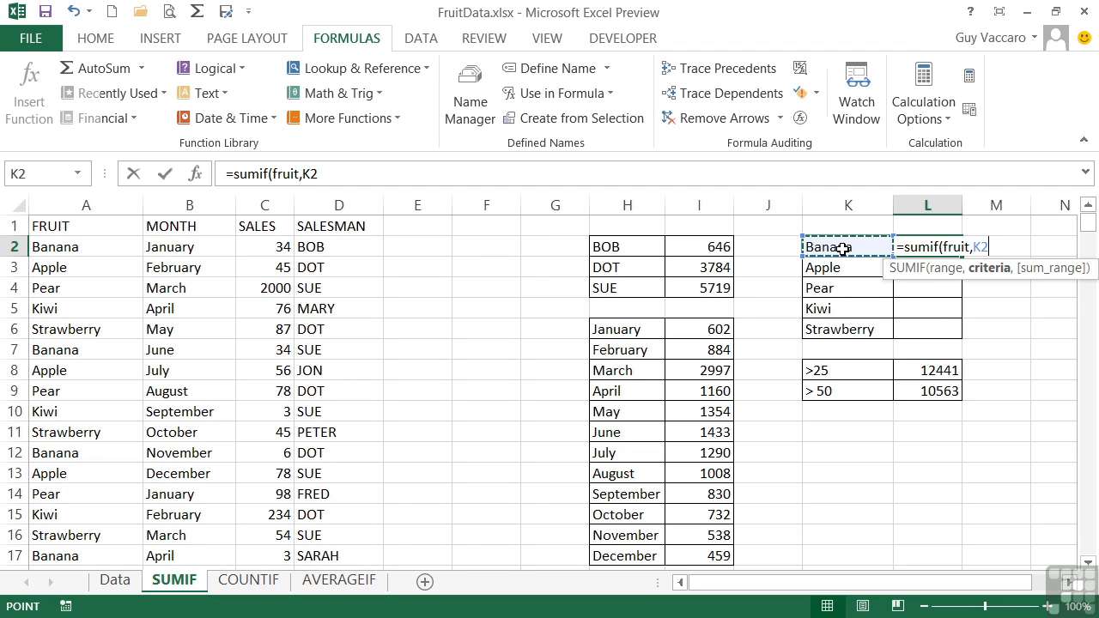
type(",sales)")
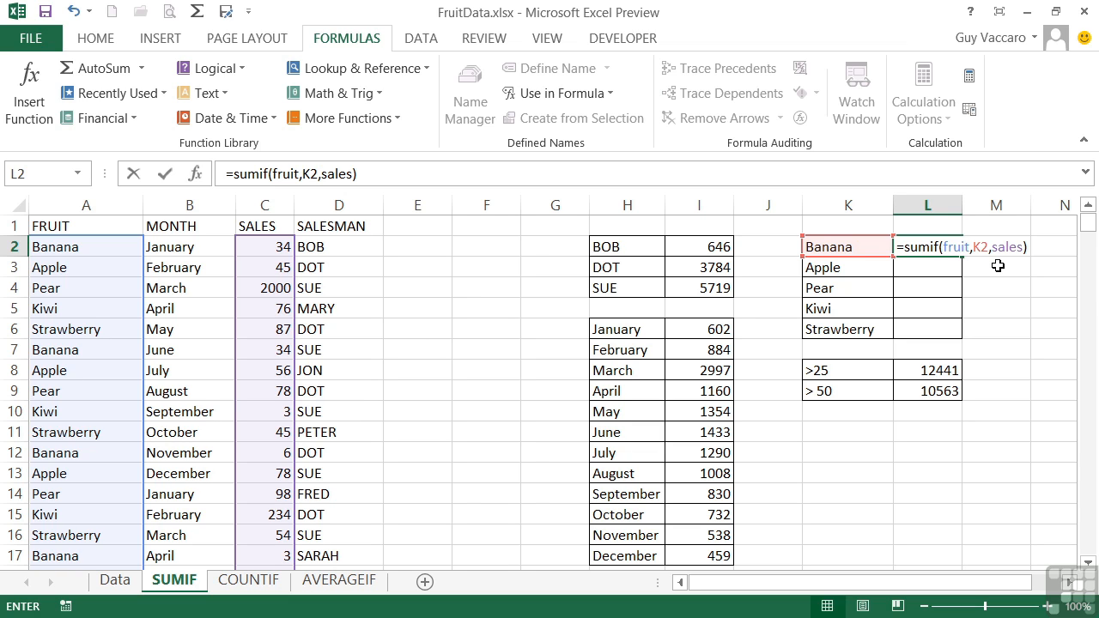
key("Return")
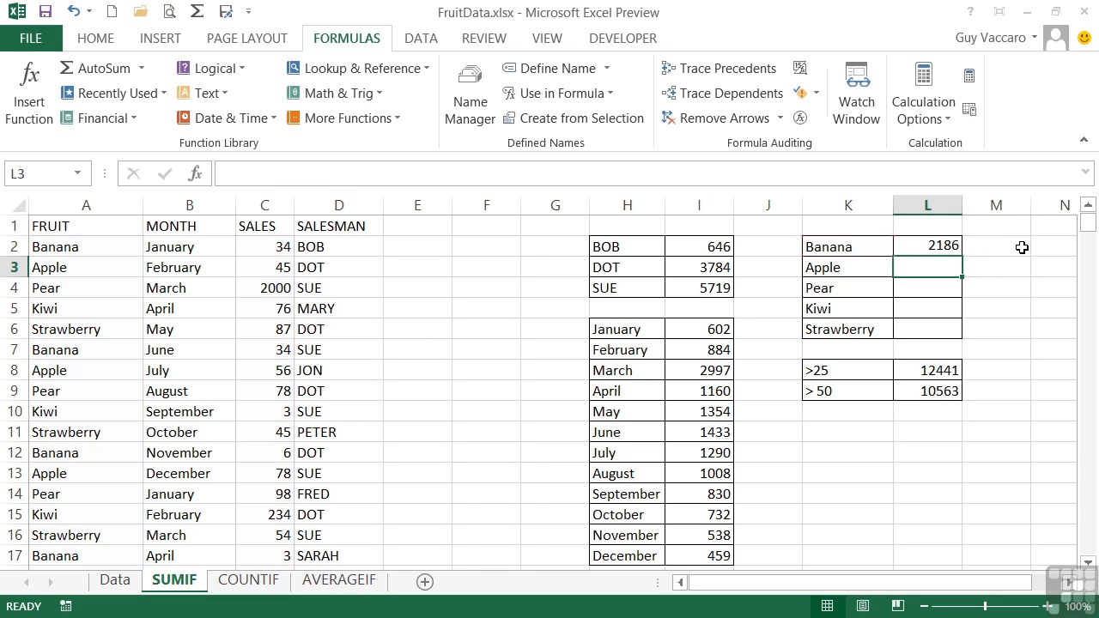
key("Up")
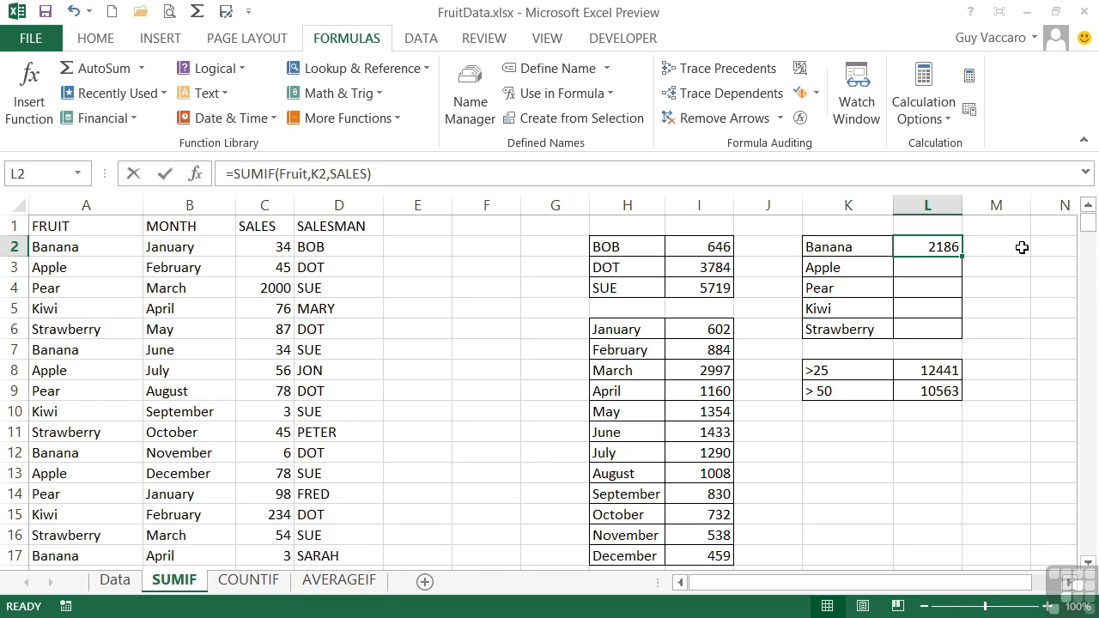
double_click(961, 258)
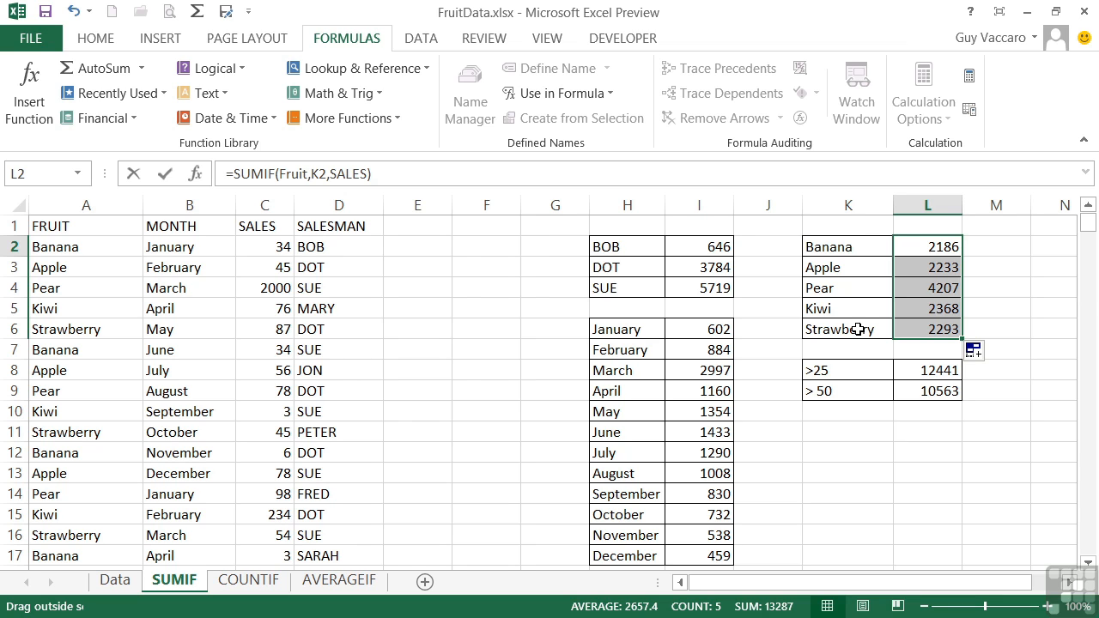
Compare the arguments of the SUMIF formula in L8 with those of the salesman formula in I3
double_click(946, 370)
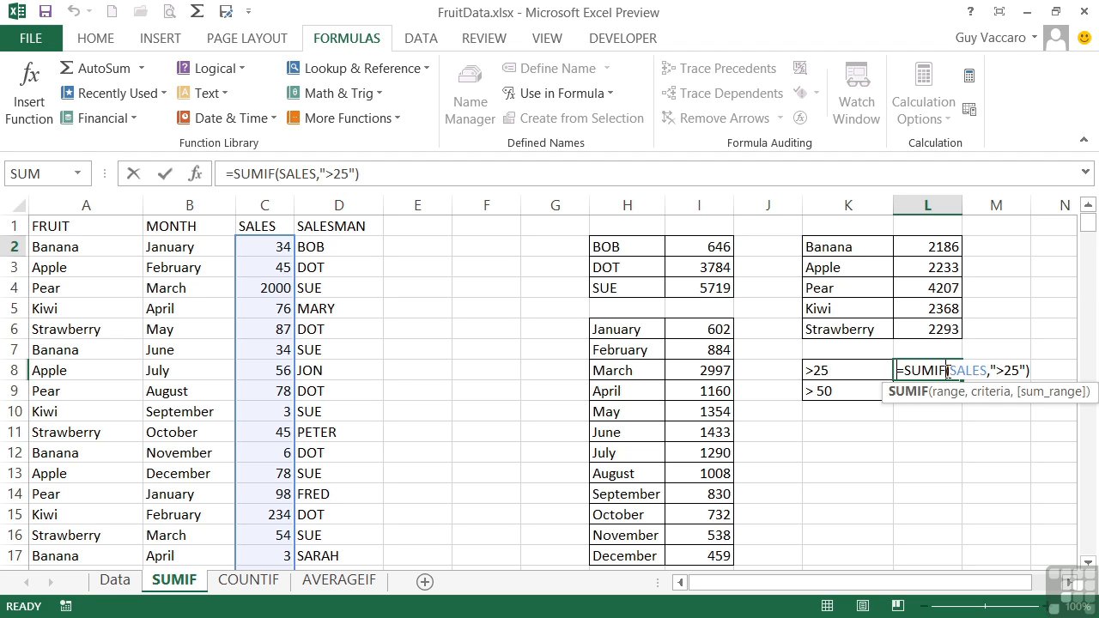
key("ctrl+Return")
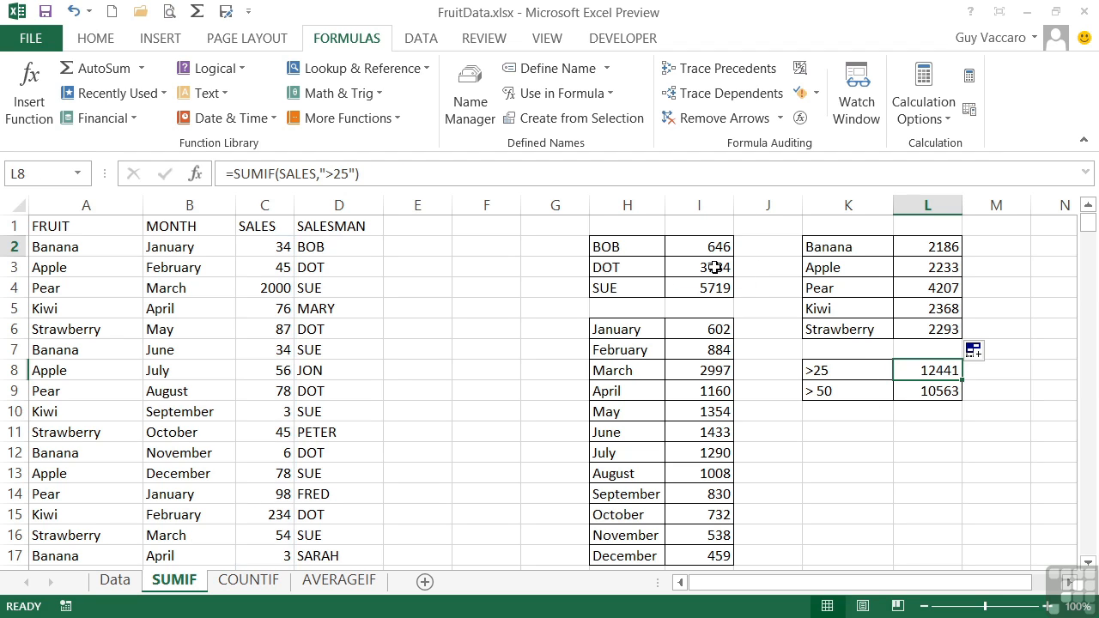
double_click(717, 267)
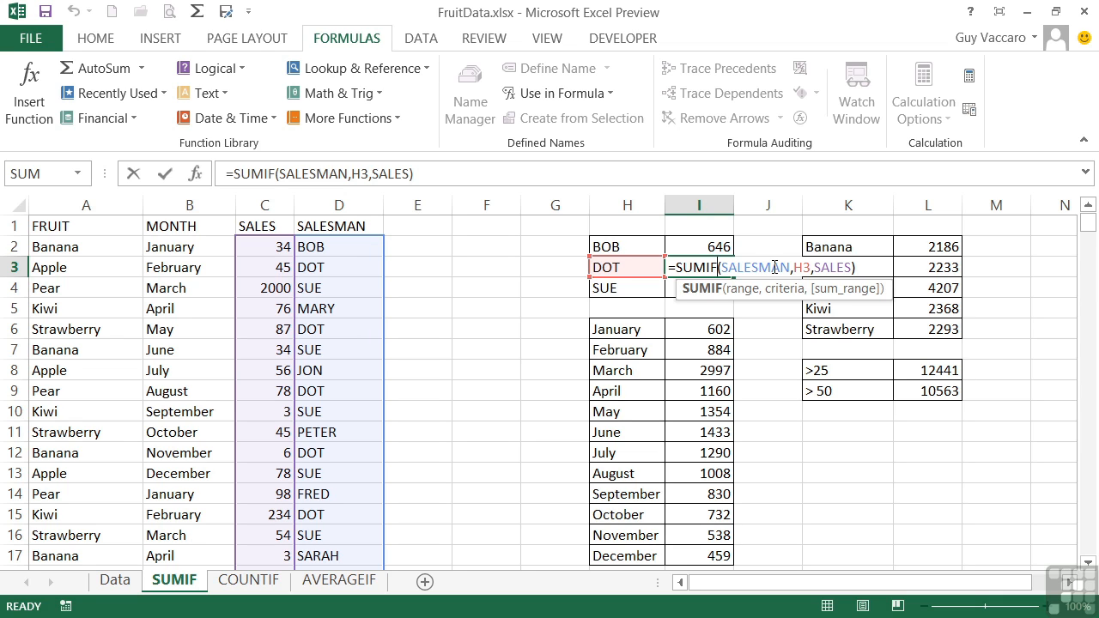